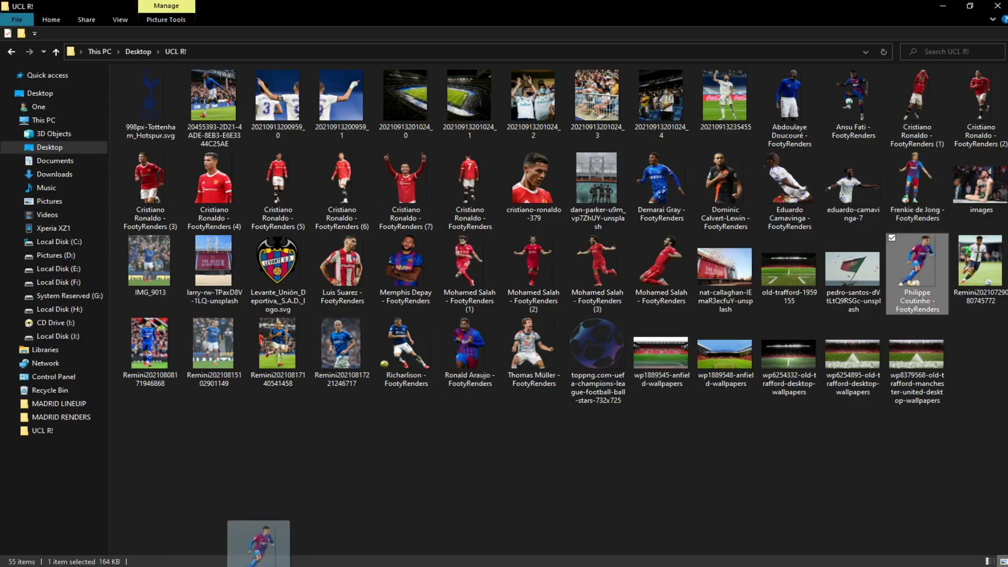
Drag the Philippe Coutinho FootyRenders PNG from File Explorer onto the poster, above the Araujo layer
drag(916, 267, 367, 365)
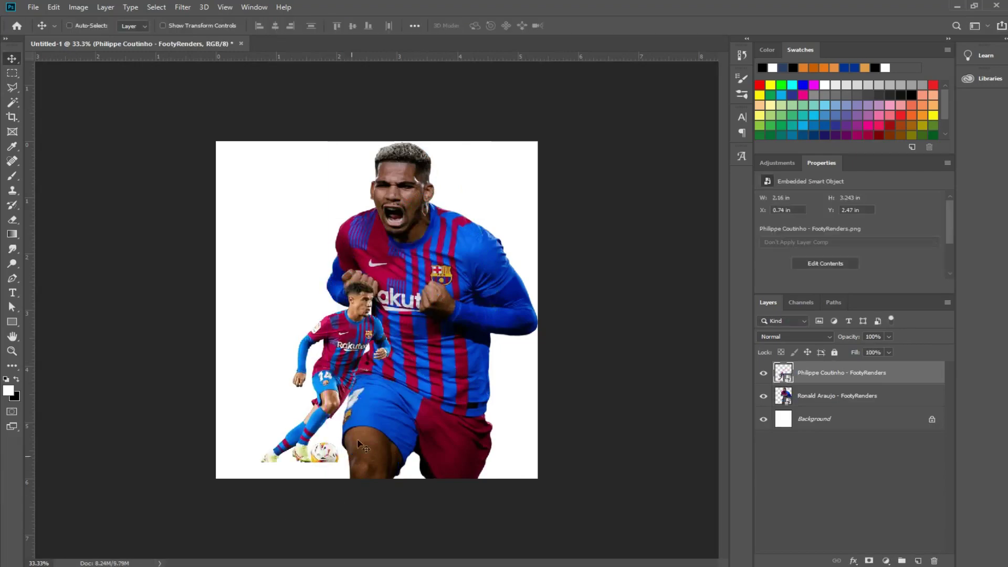
Add a yellow Solid Color fill layer just above the white Background layer
scroll(386, 380, up, 2)
scroll(413, 153, up, 2)
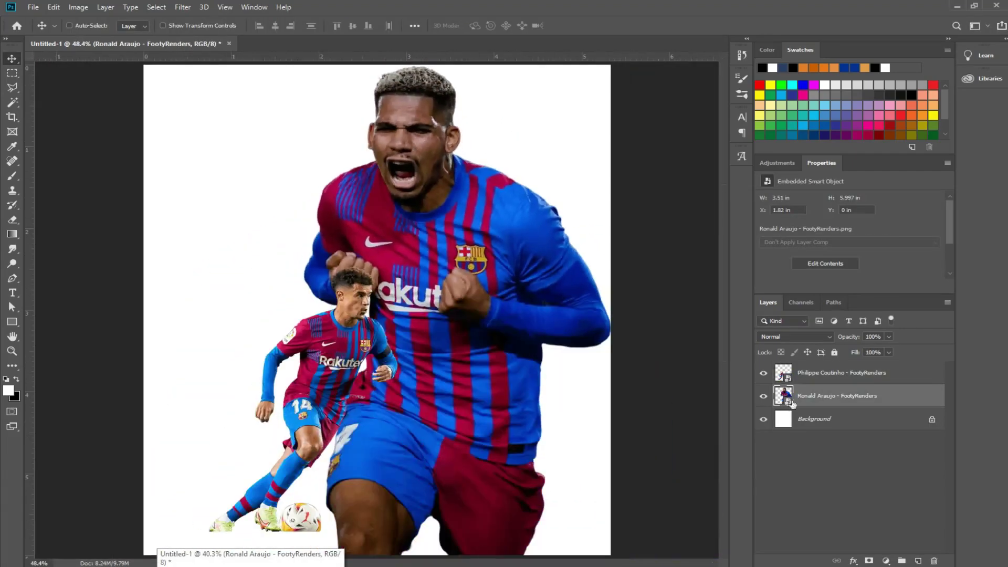
click(814, 418)
click(885, 561)
click(907, 360)
click(776, 362)
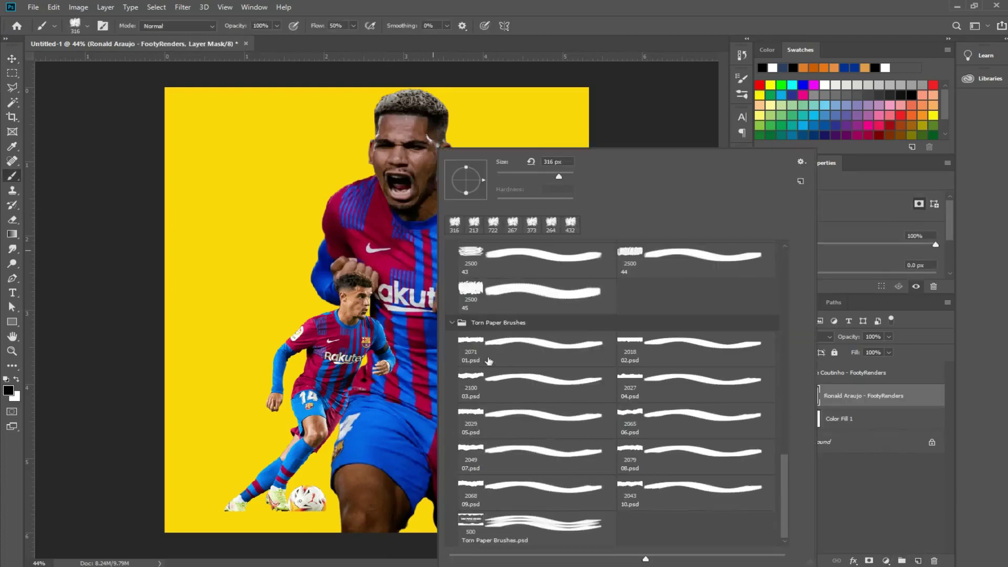
Mask away Araujo's lower body with a torn-paper brush edge at 100% flow
key(Return)
key(shift+0)
drag(315, 526, 431, 504)
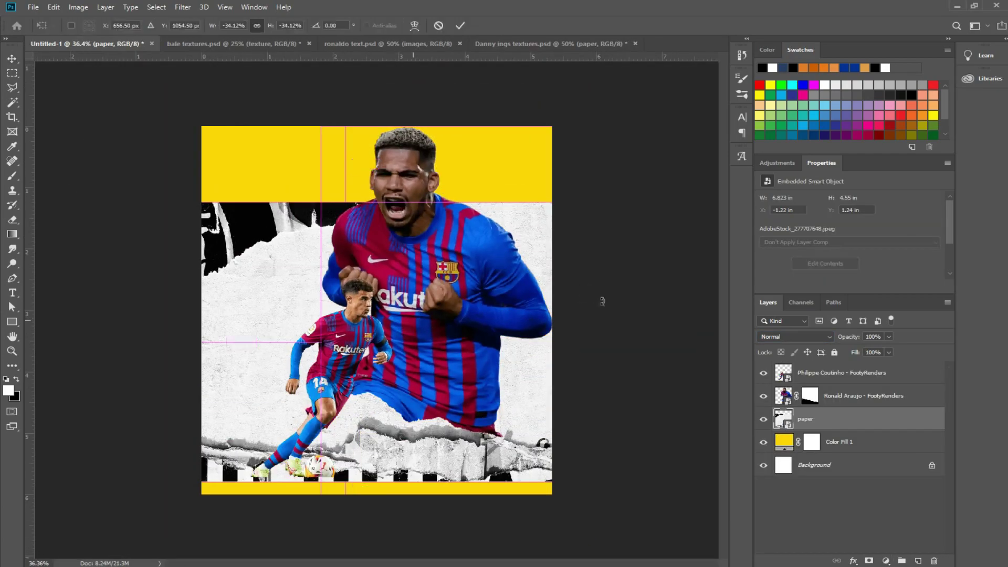
Rotate the paper texture 90°, enlarge it to cover the canvas, and position it
drag(602, 302, 378, 525)
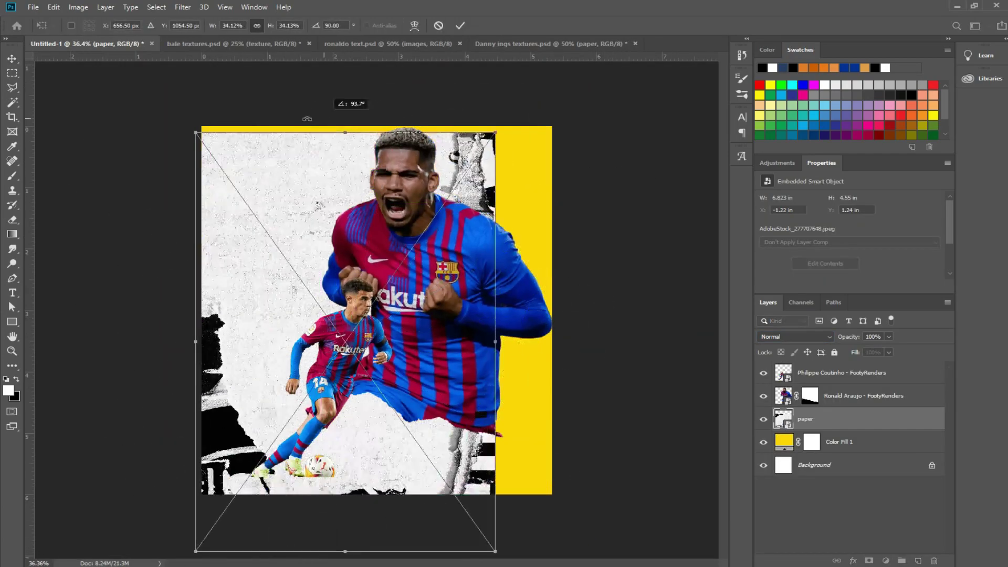
drag(377, 105, 377, 62)
drag(440, 328, 450, 328)
key(Return)
click(886, 560)
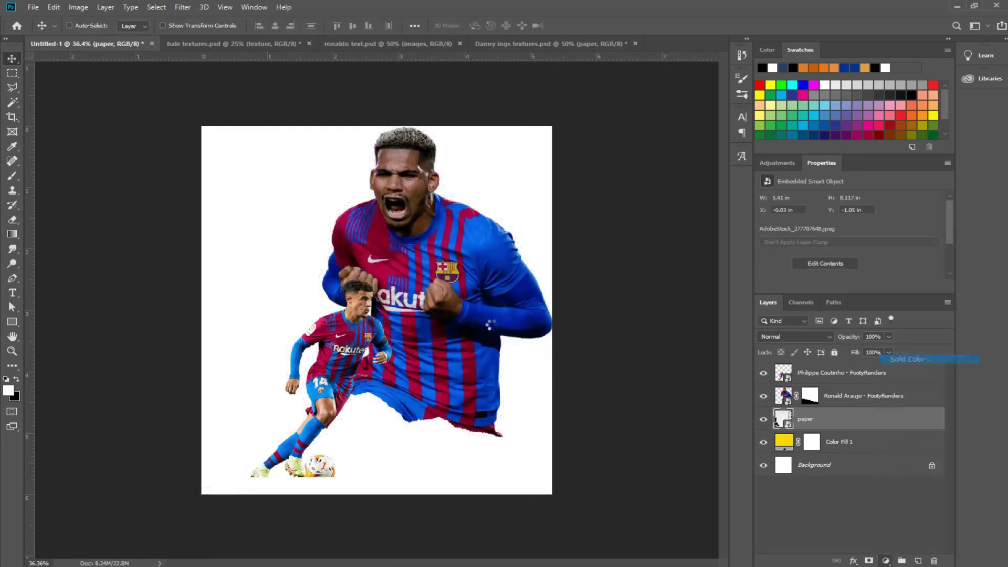
Add a red Solid Color fill clipped to the paper texture, blended with Darken
click(893, 354)
drag(746, 315, 754, 292)
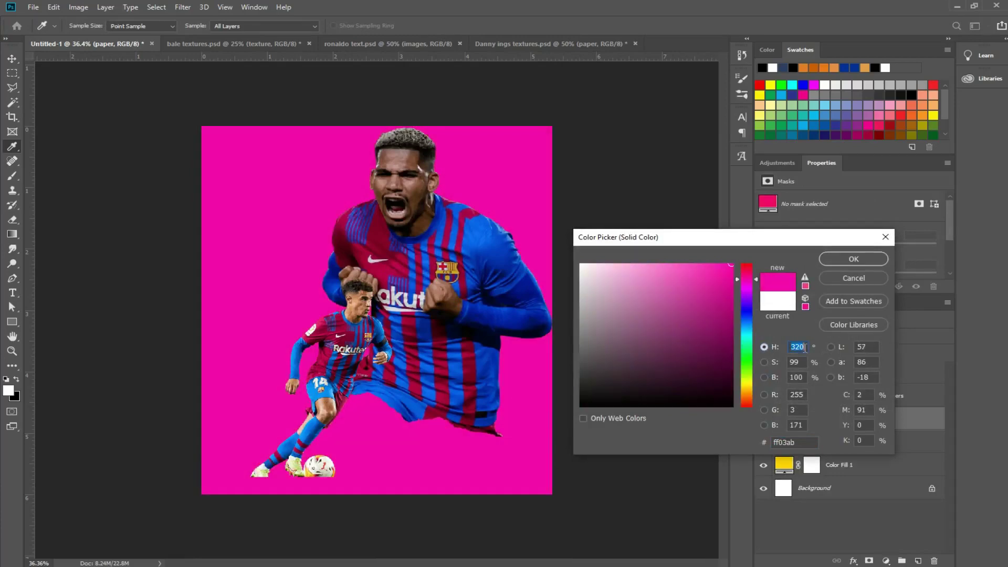
text(350)
key(Return)
click(793, 336)
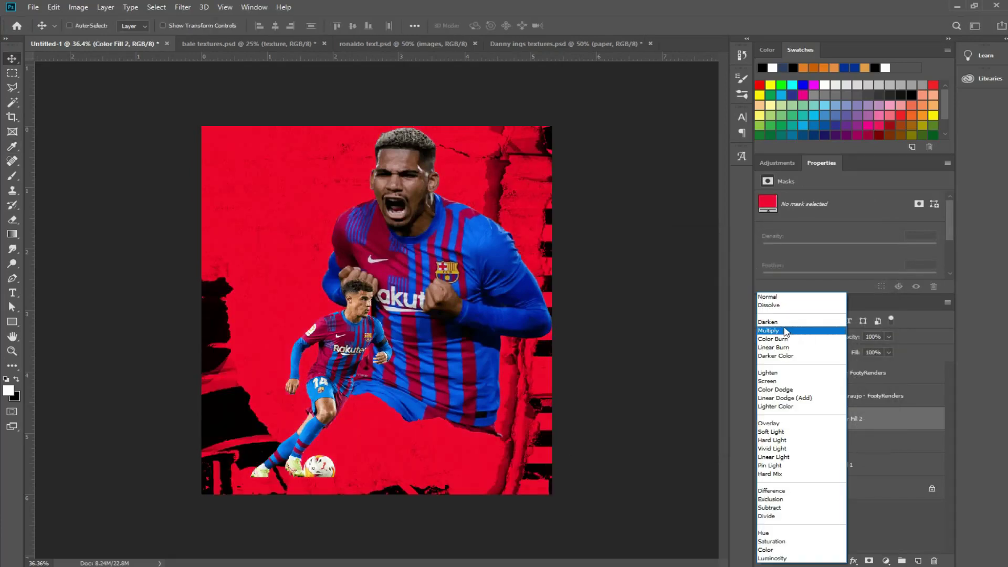
click(782, 378)
alt+click(840, 431)
click(840, 442)
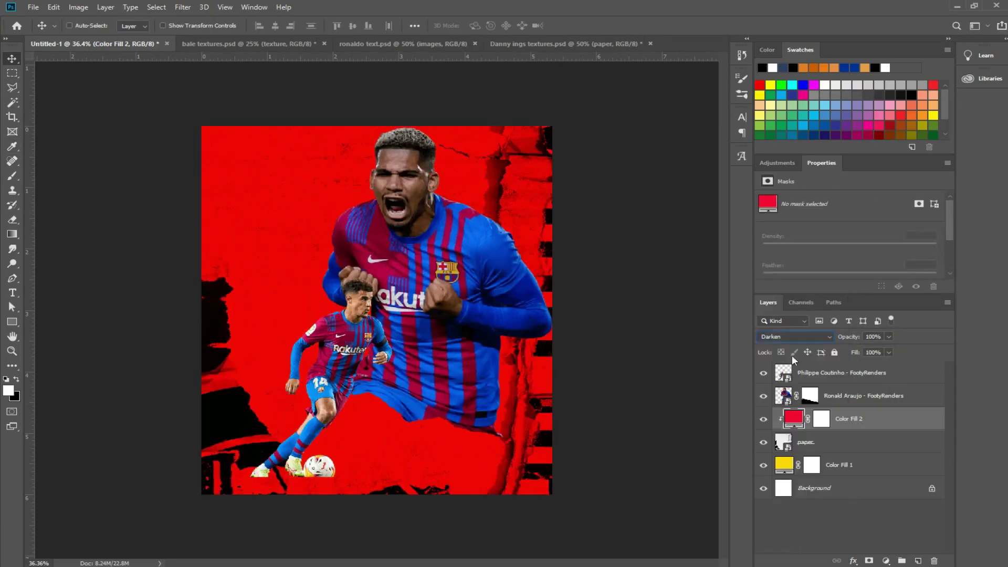
Recolour the angled Shape 1 blue and move it above the Araujo layer
double_click(783, 419)
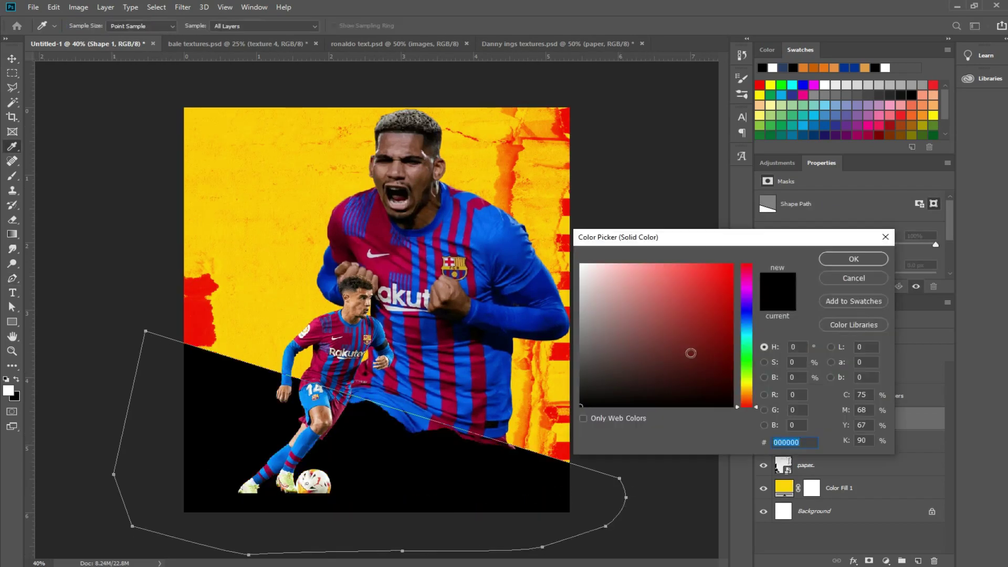
click(747, 311)
click(864, 259)
key(v)
key(ctrl+0)
drag(809, 419, 850, 391)
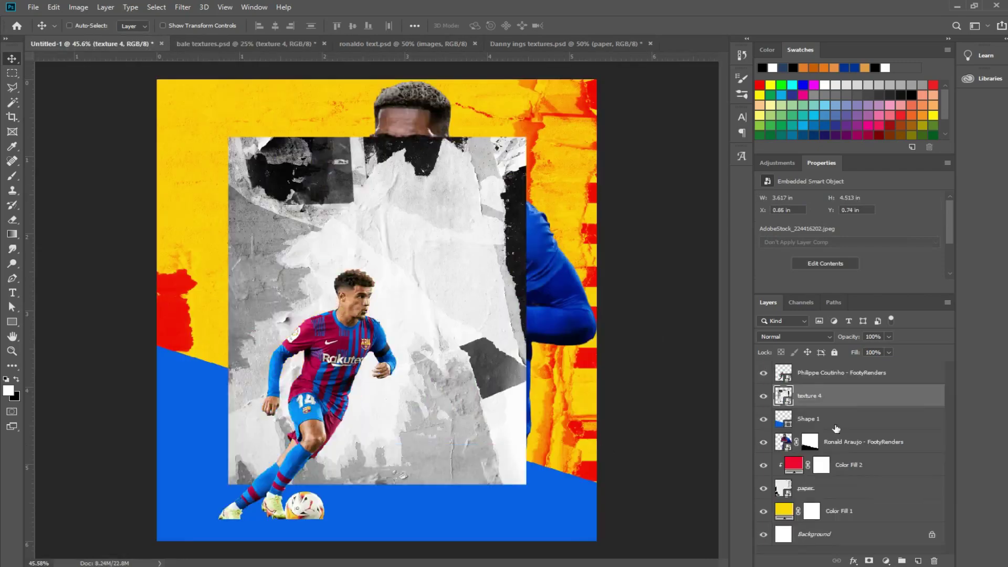
Add the crumpled texture 4 and the pasted paper texture over the shape, blended with Color Burn
drag(563, 336, 601, 432)
click(794, 337)
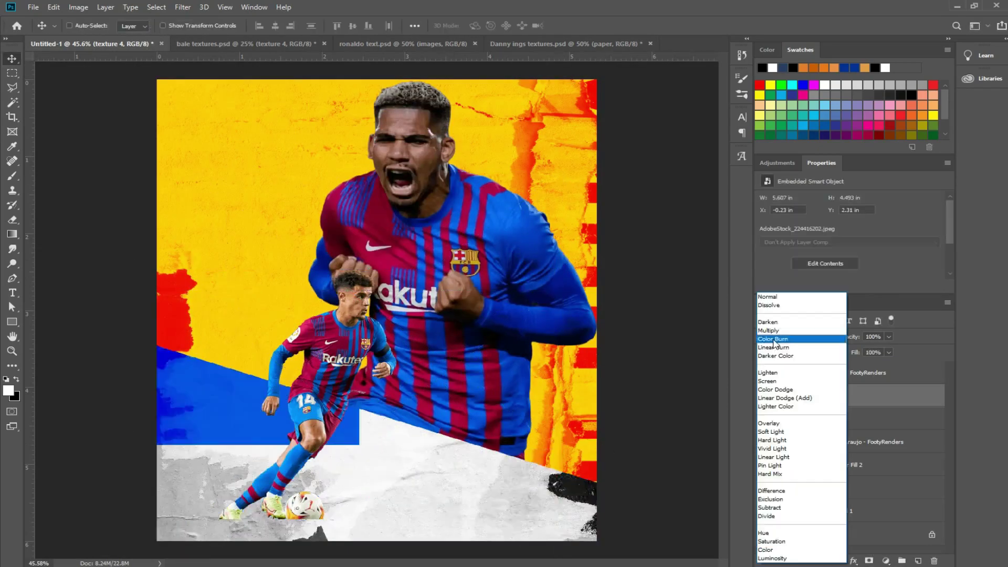
click(777, 368)
key(ctrl+v)
key(Return)
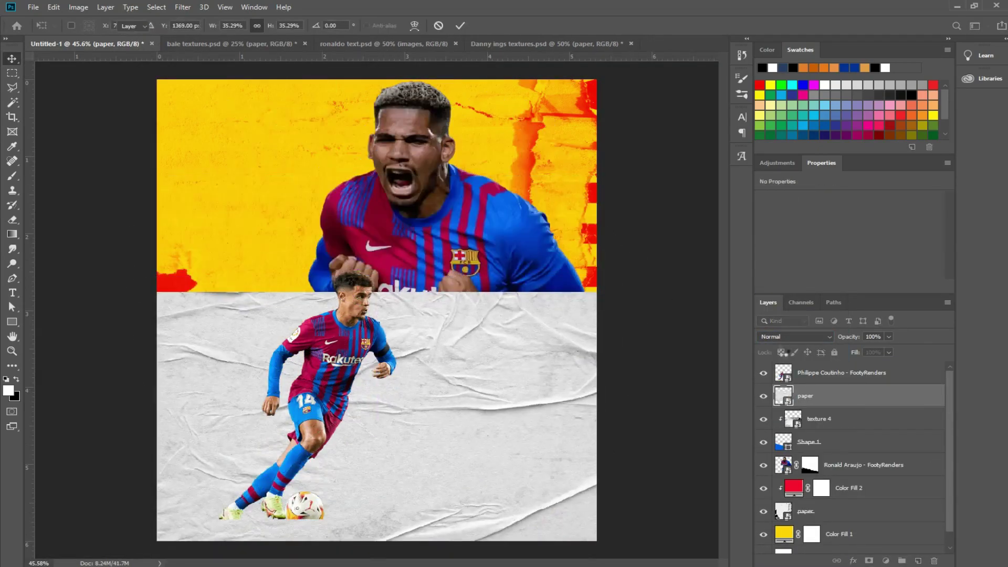
click(794, 337)
click(777, 367)
Enlarge Coutinho with a scale value of 25, clip the paper texture, and add a new layer
click(840, 372)
key(ctrl+t)
click(286, 25)
text(25)
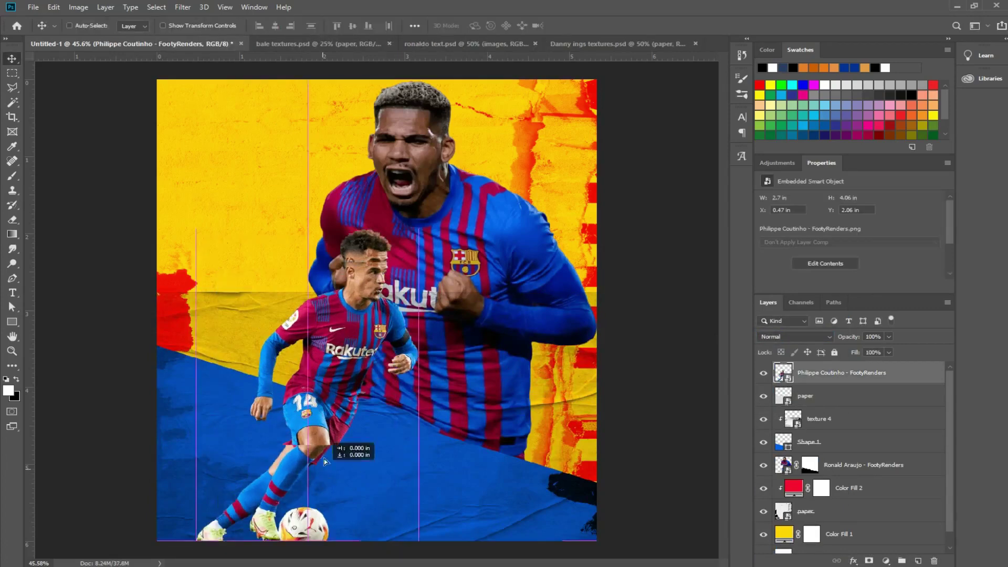
key(Return)
key(ctrl+alt+g)
key(ctrl+shift+alt+n)
Brush a soft shadow beneath Coutinho's ball and boot
key(b)
right_click(503, 257)
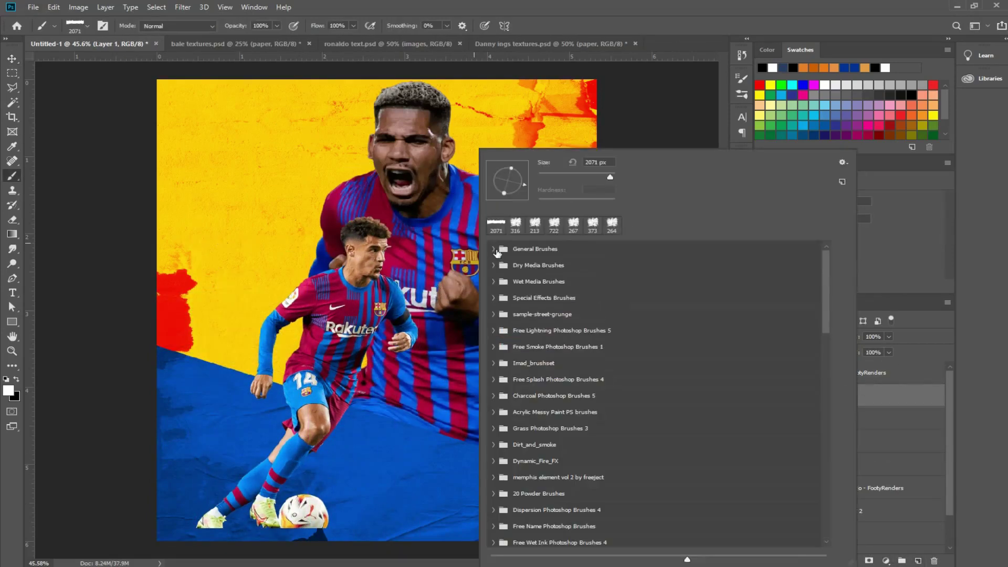
click(740, 118)
click(742, 77)
text(20)
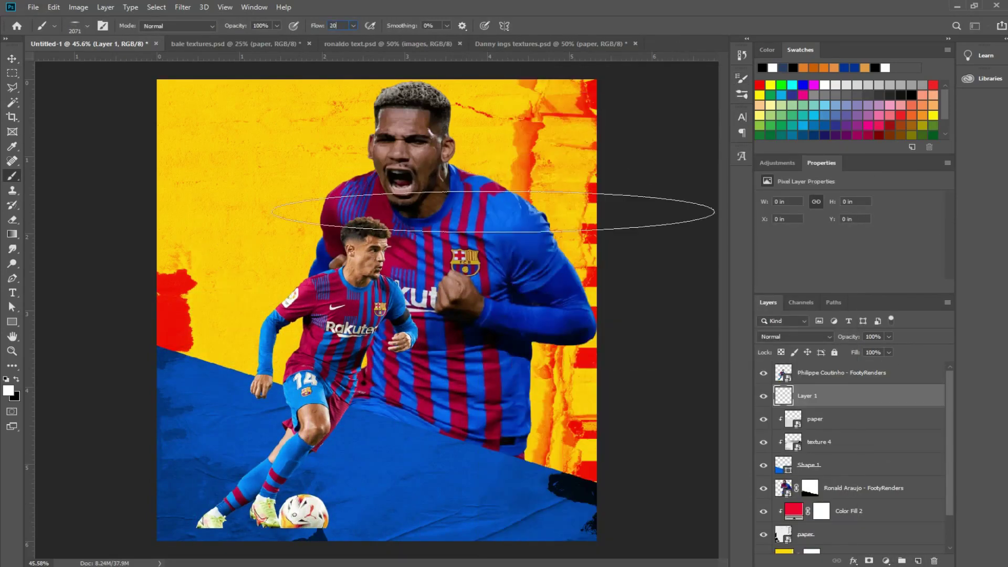
alt+right_click(379, 129)
scroll(378, 338, up, 3)
scroll(415, 294, up, 2)
alt+right_click(417, 292)
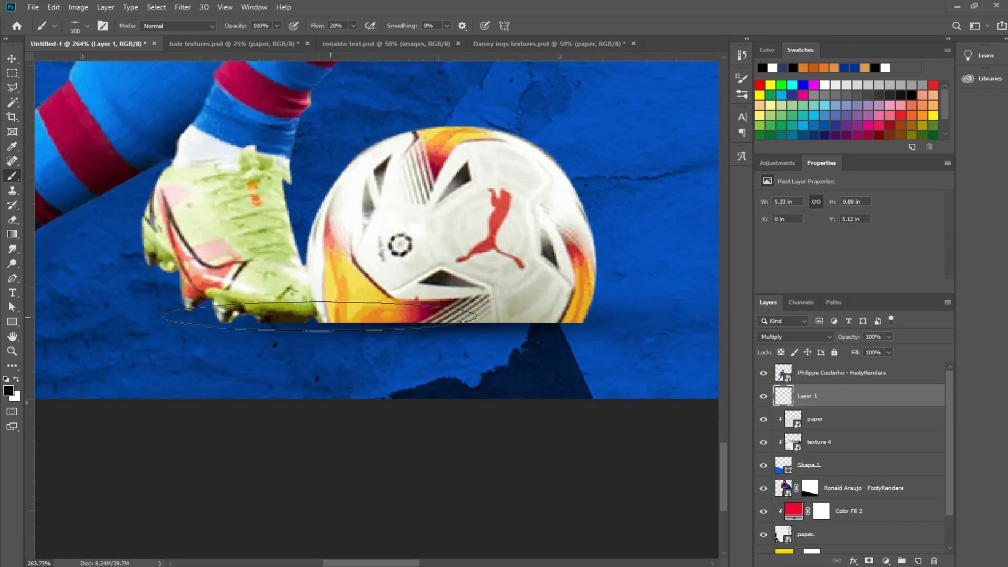
drag(319, 315, 434, 366)
key(bracketright)
key(bracketright)
scroll(428, 361, left, 5)
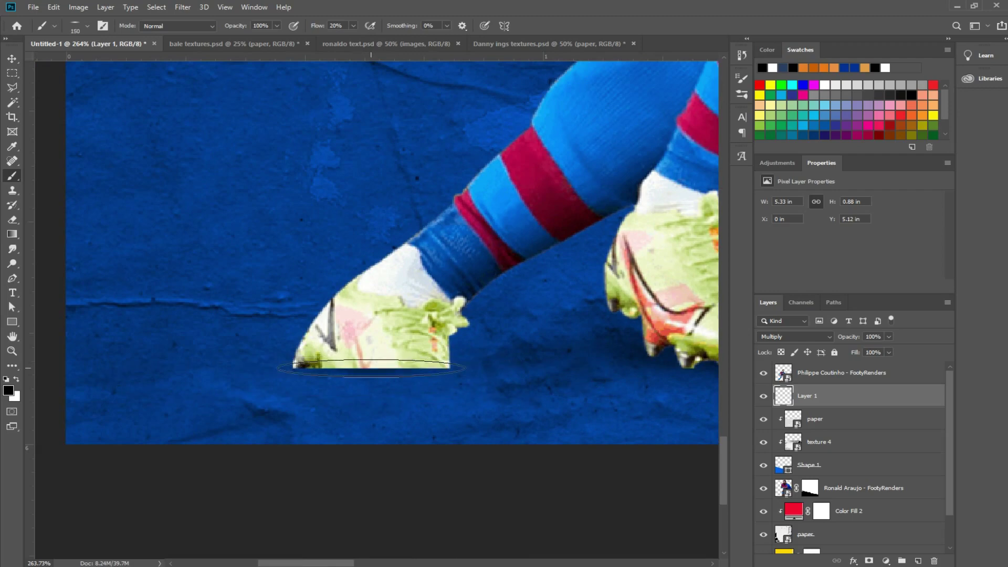
scroll(373, 368, down, 3)
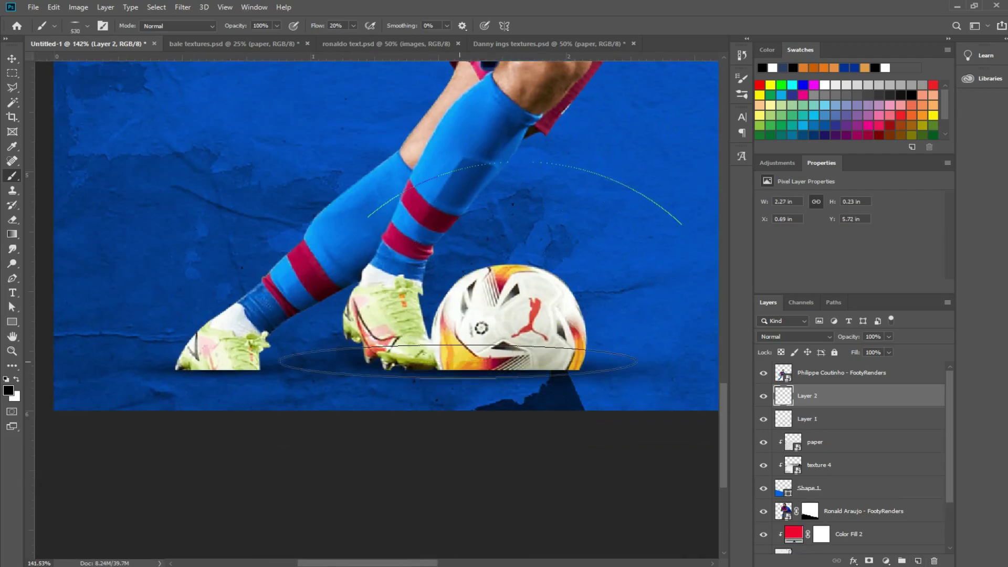
Add another shadow layer and group the three shadow layers into a shadows group
click(918, 560)
scroll(428, 364, down, 3)
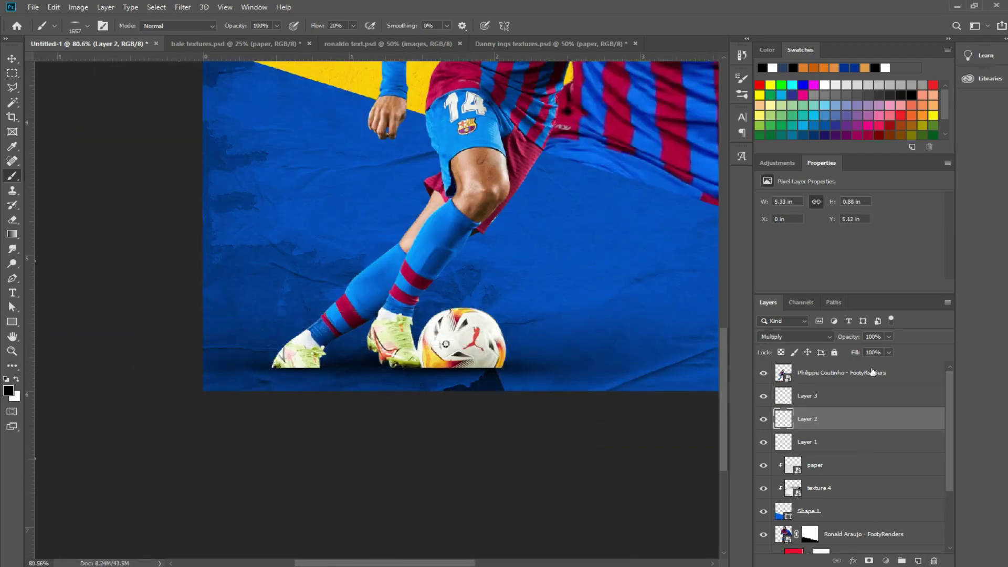
click(808, 396)
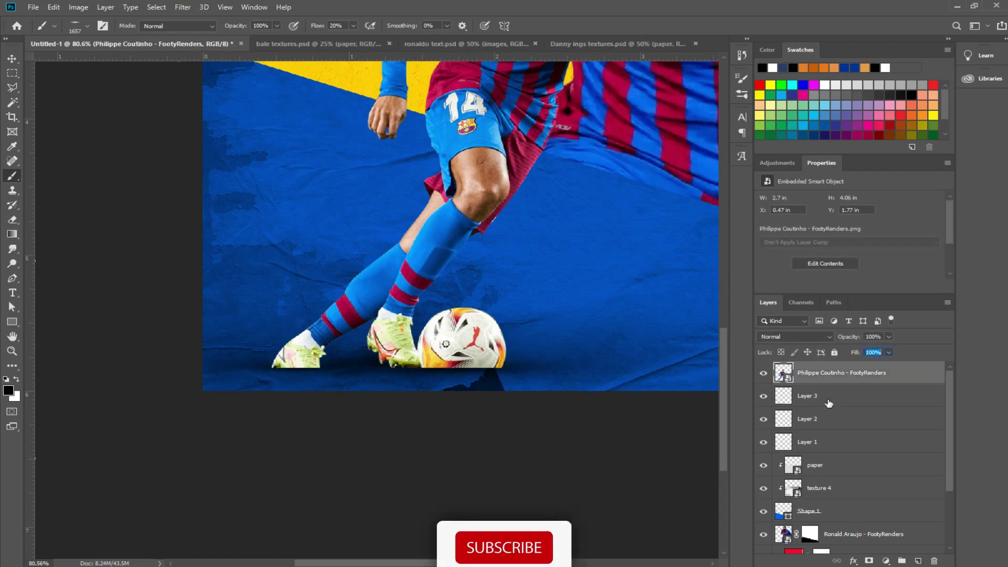
shift+click(808, 442)
key(ctrl+g)
text(ws)
key(Return)
Add a new layer clipped to Coutinho for brushwork, then fit the poster and open Save As
key(ctrl+shift+alt+n)
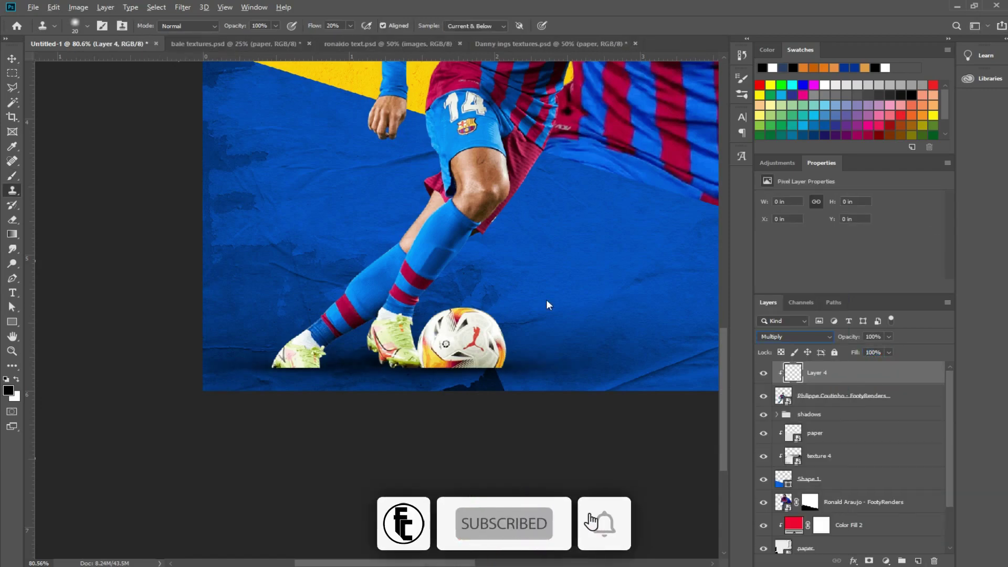
click(547, 305)
click(499, 224)
key(b)
scroll(480, 305, up, 2)
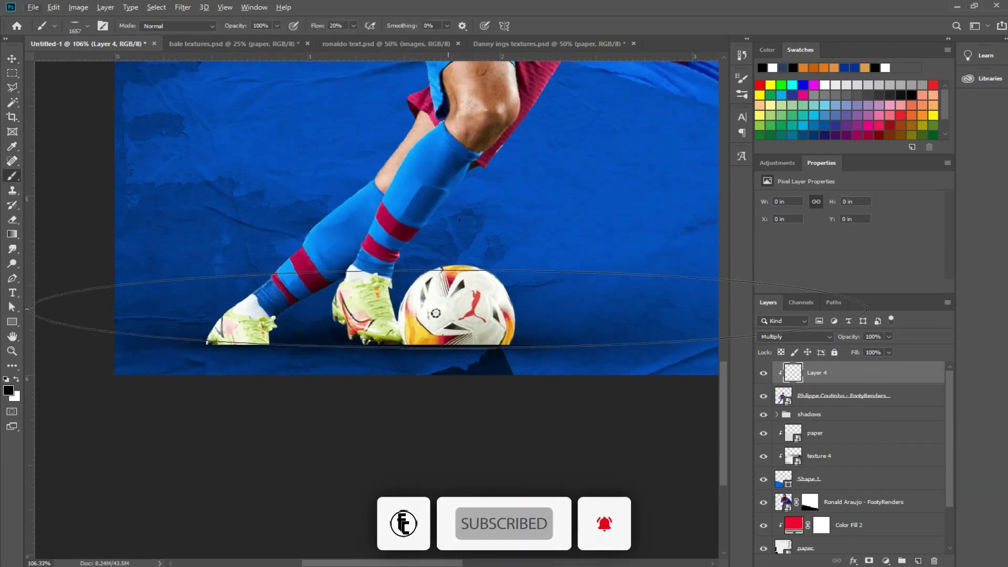
right_click(383, 360)
scroll(571, 362, up, 3)
key(bracketright)
key(bracketright)
key(bracketright)
scroll(457, 312, down, 5)
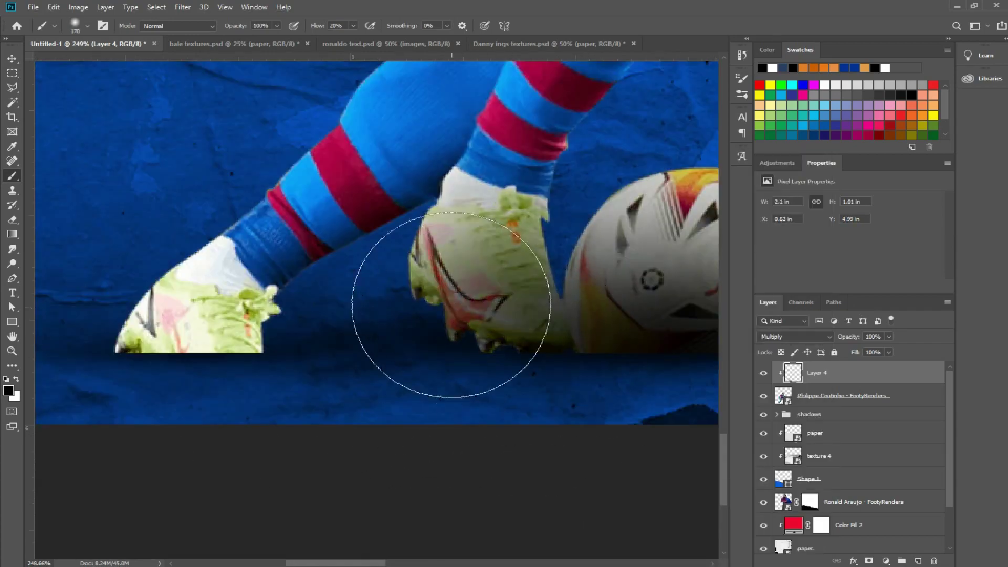
key(ctrl+0)
text(80)
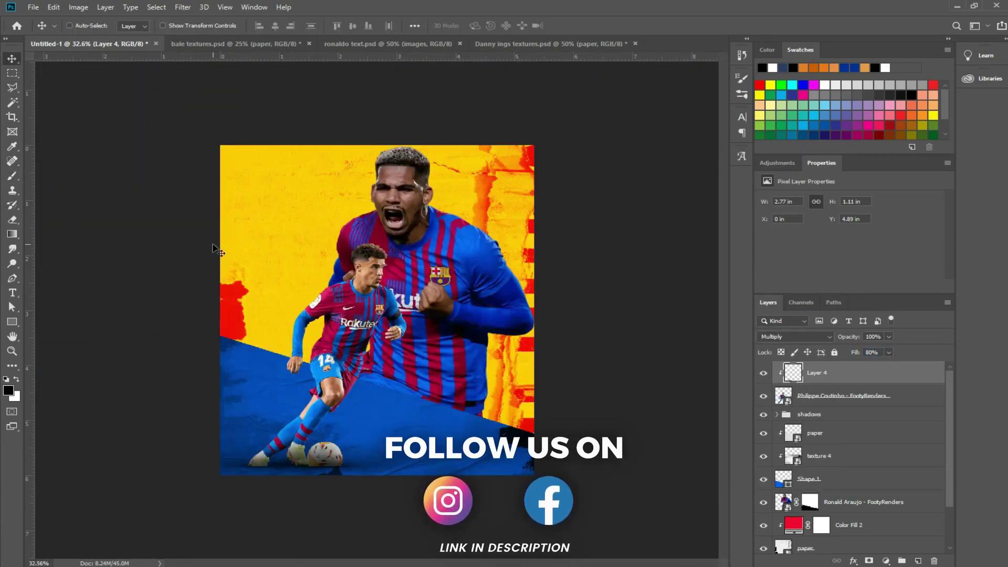
key(ctrl+shift+s)
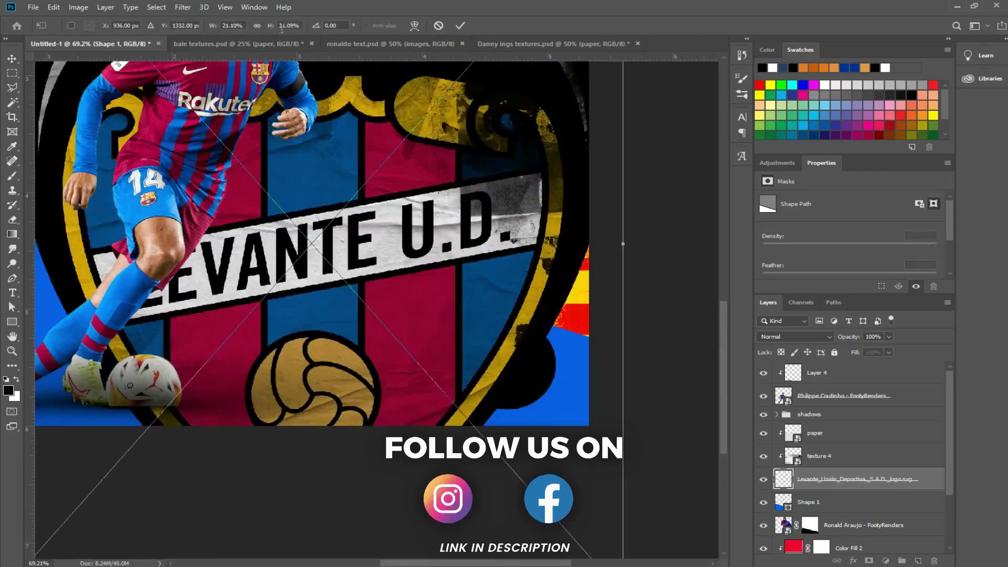
Shrink the Levante U.D. crest, move it to the lower-right, and clip it
key(BackSpace)
text(2)
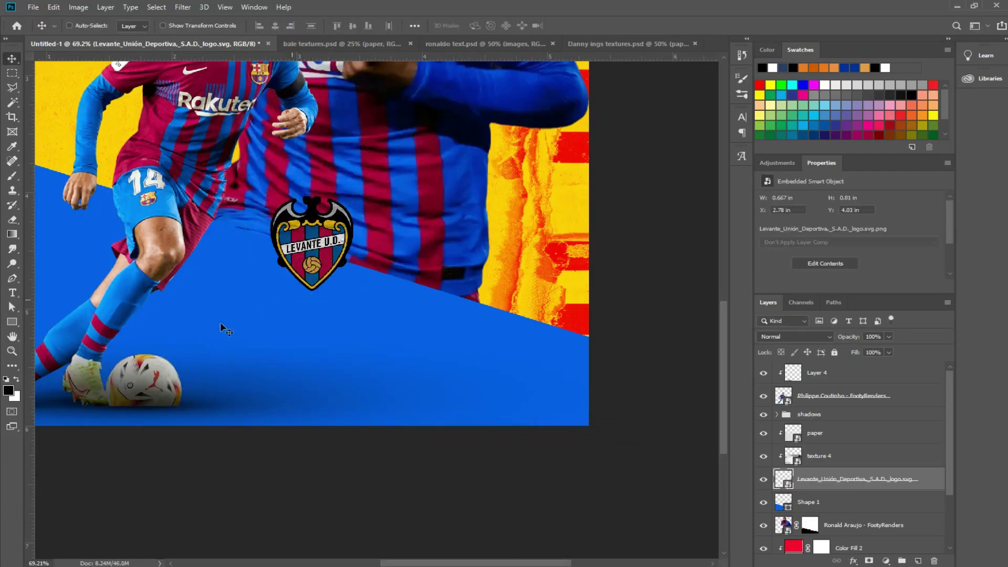
drag(311, 249, 494, 379)
key(ctrl+alt+g)
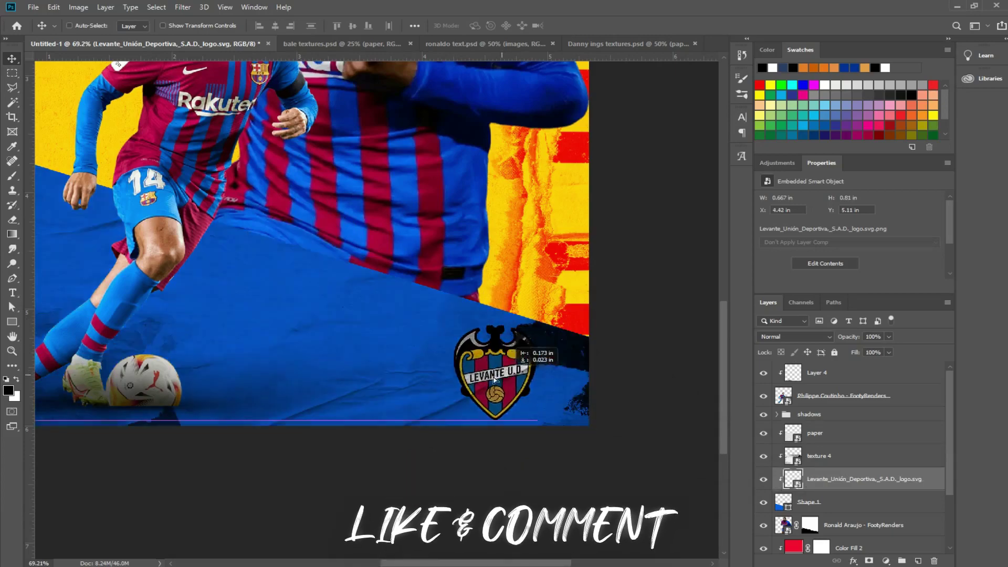
key(ctrl+0)
scroll(452, 432, up, 5)
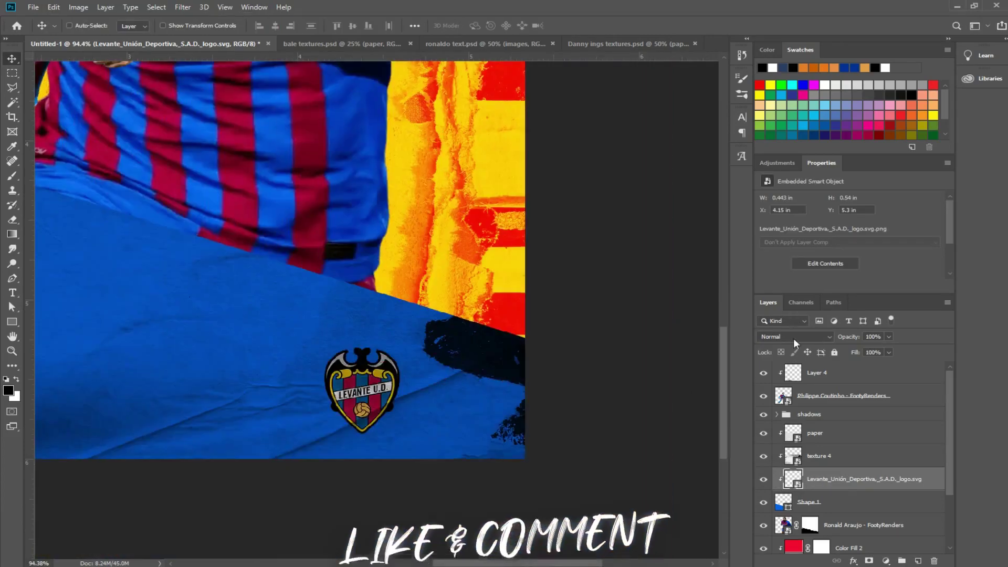
Place Embedded the FC Barcelona crest, scale it down, and set it beside the Levante crest
click(33, 7)
click(151, 206)
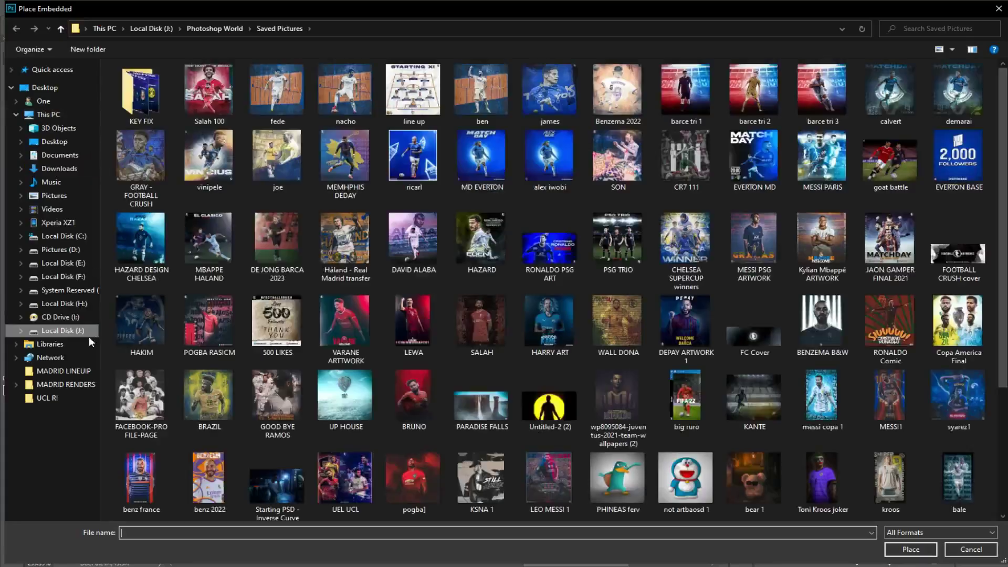
double_click(524, 92)
drag(153, 102, 218, 168)
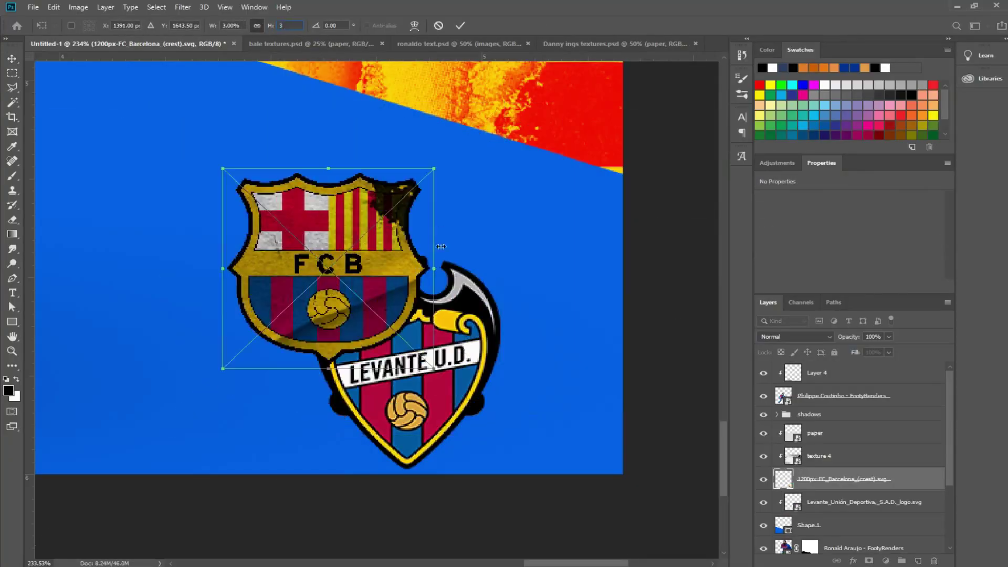
key(Return)
mouse_move(331, 252)
mouse_down()
mouse_move(249, 396)
mouse_move(220, 388)
mouse_up()
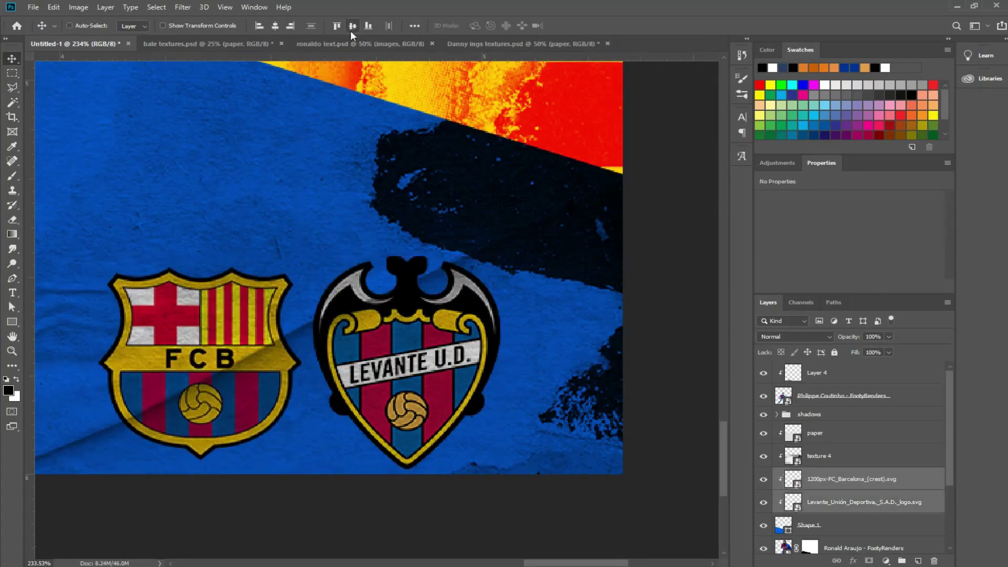
key(ctrl+0)
ctrl+click(470, 429)
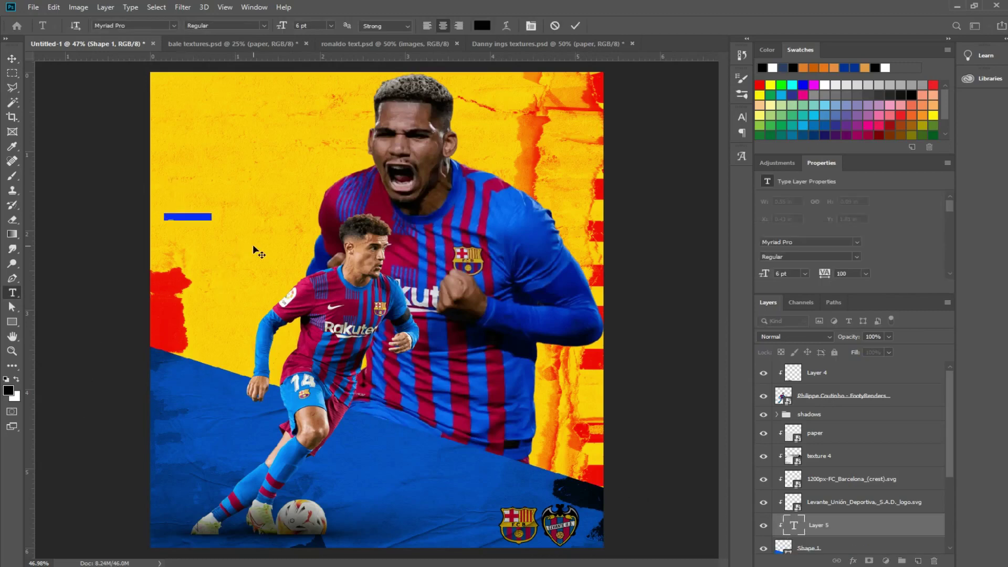
Commit the MATCHDAY text and move it down onto the blue block
key(ctrl+Return)
key(v)
drag(253, 244, 256, 491)
Style MATCHDAY in white Insomnia, 60 pt with 0 tracking, along the poster's bottom
click(742, 118)
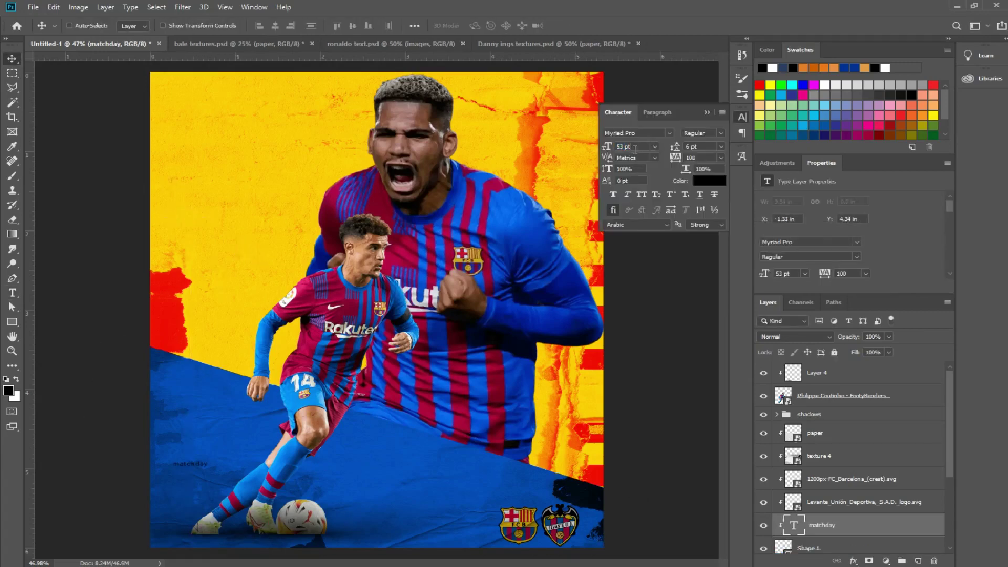
click(670, 133)
text(Insomnia)
key(Return)
click(721, 158)
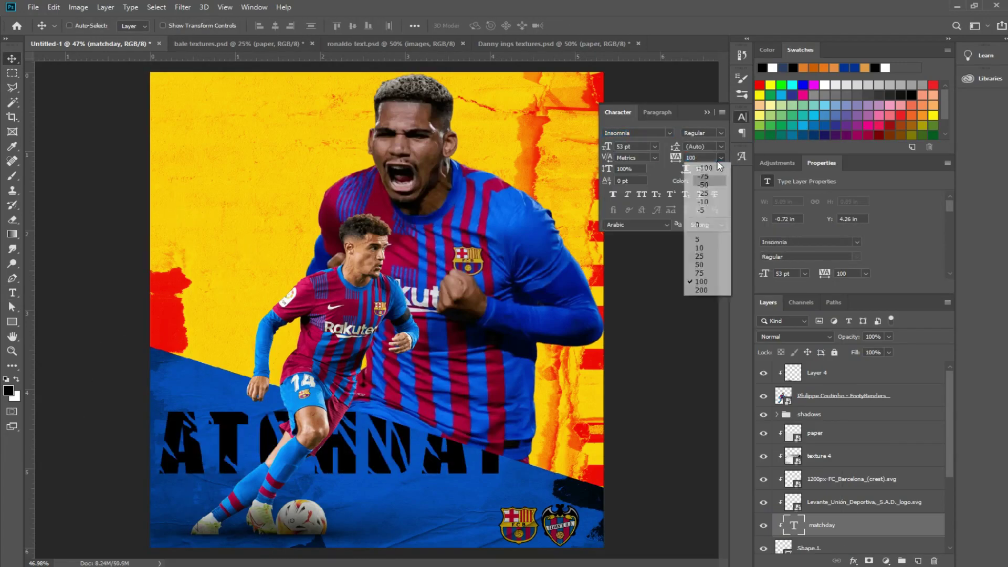
click(697, 224)
triple_click(632, 146)
text(60)
key(Return)
click(708, 112)
drag(428, 421, 489, 453)
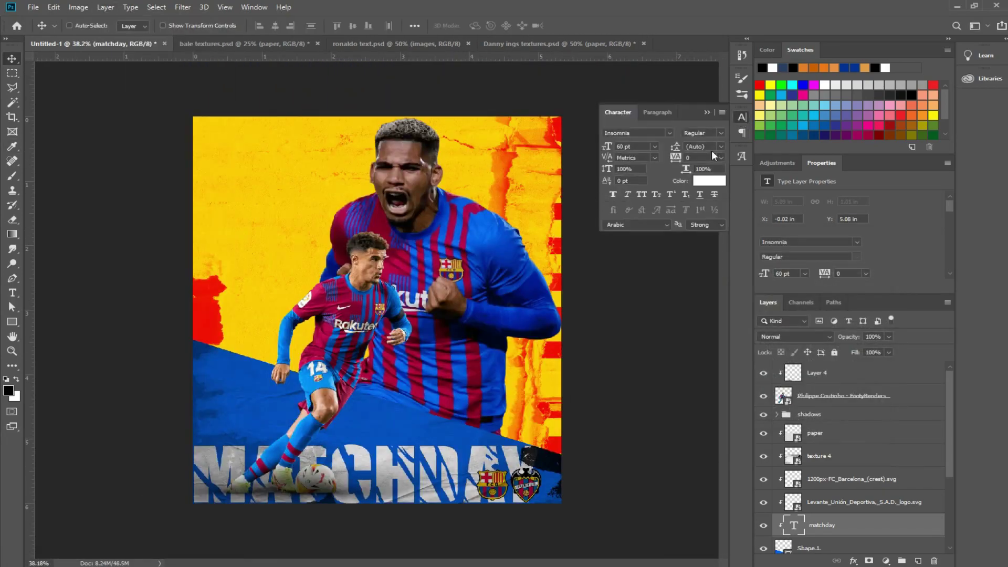
click(709, 181)
Convert MATCHDAY to a smart object, skew it diagonally, and stretch it wider
click(105, 7)
click(281, 221)
key(ctrl+t)
drag(194, 444, 192, 346)
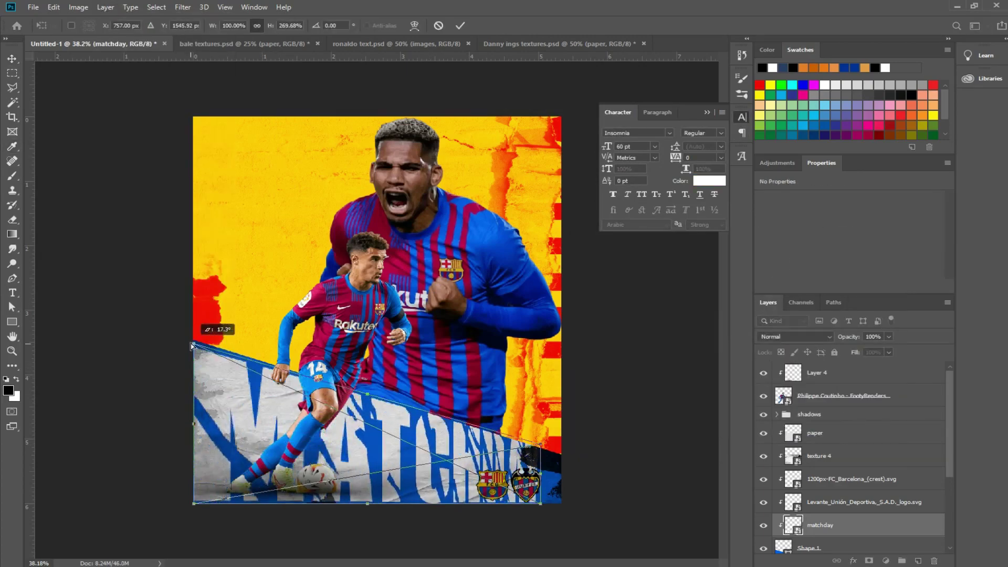
drag(540, 473, 560, 476)
key(Return)
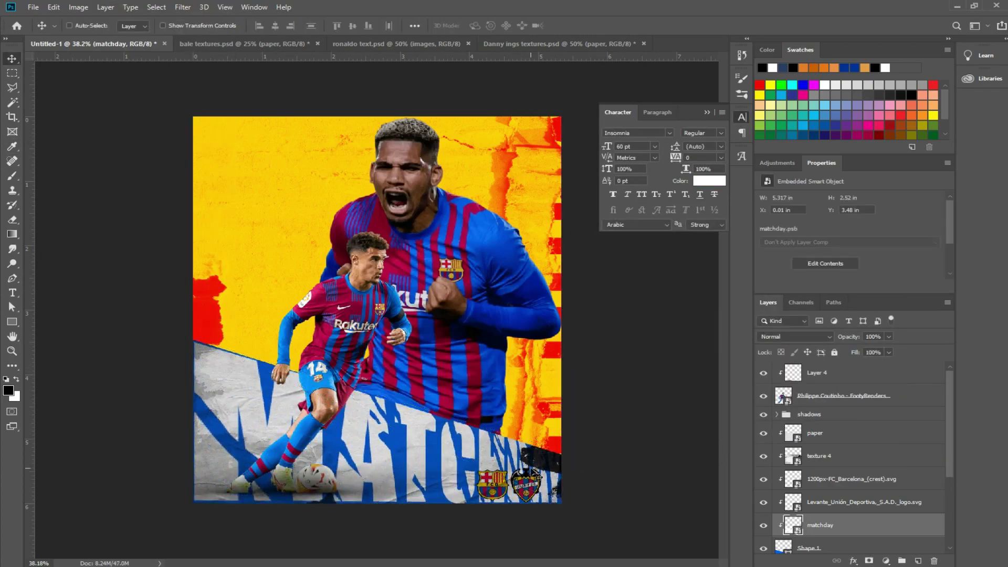
scroll(578, 473, up, 3)
scroll(443, 273, down, 2)
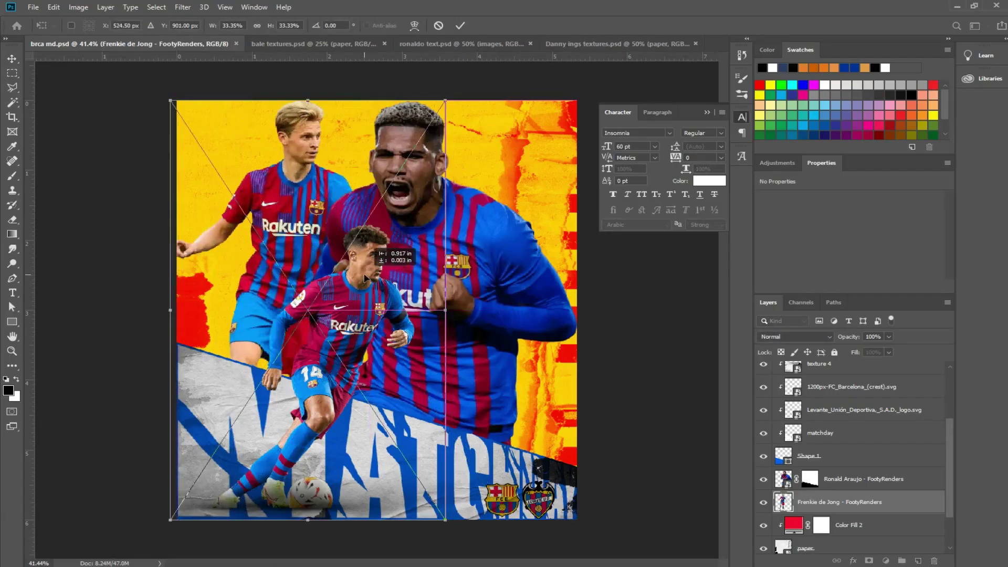
Scale and position the Frenkie de Jong render on the left behind the other players
drag(365, 278, 353, 279)
click(291, 26)
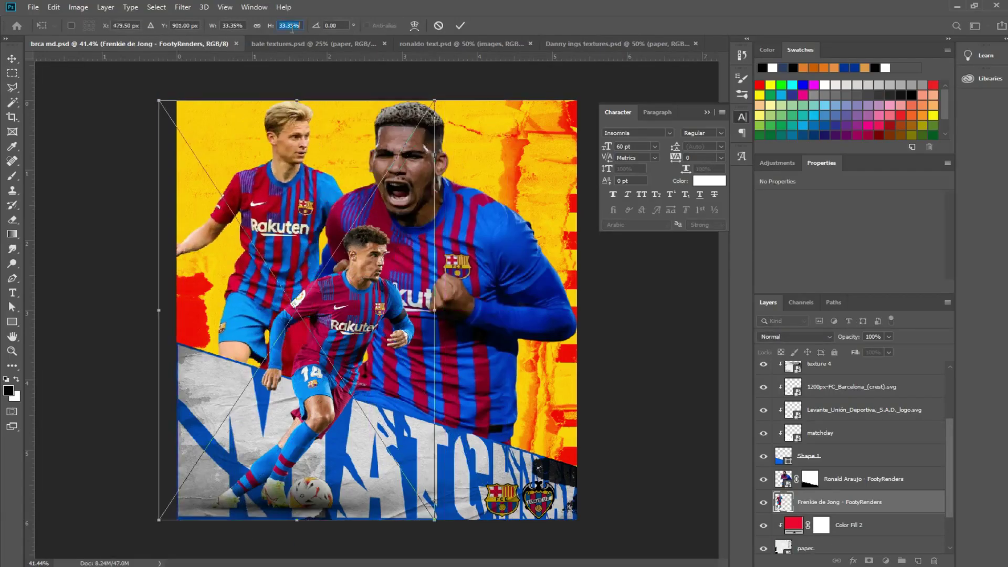
key(Return)
drag(294, 210, 308, 228)
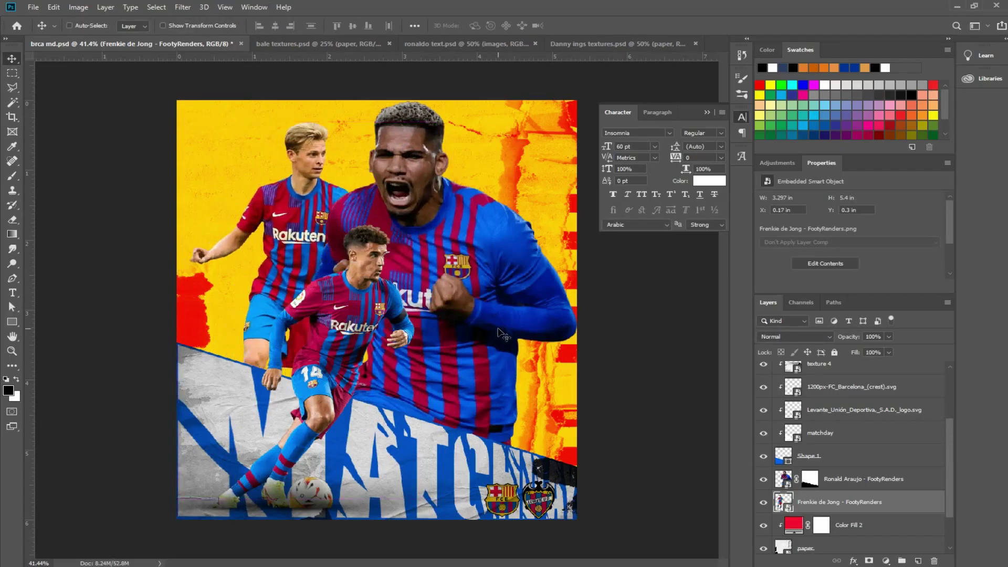
scroll(377, 309, down, 2)
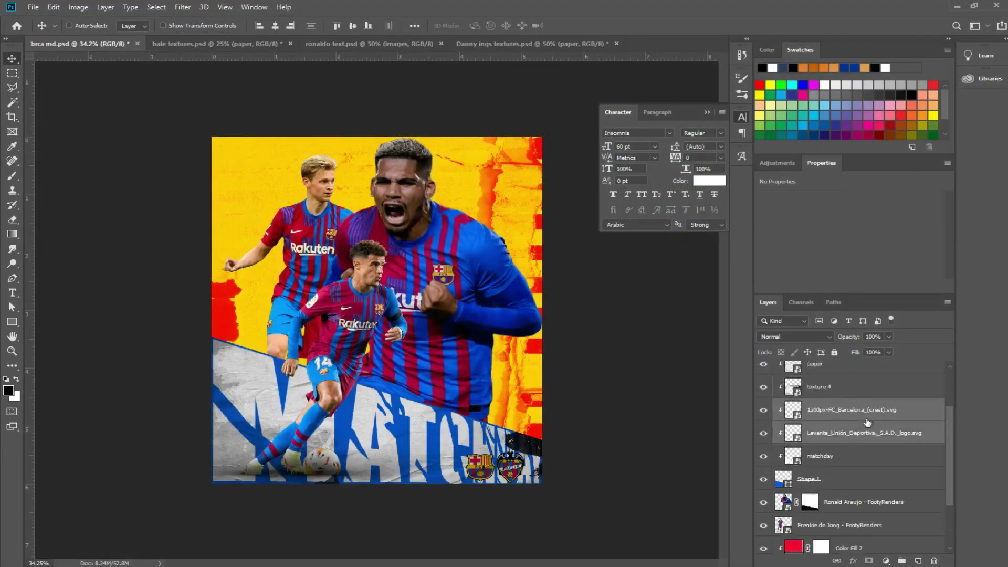
Unclip the two crest layers, move them to the top-left, and save the poster
key(ctrl+alt+g)
click(818, 421)
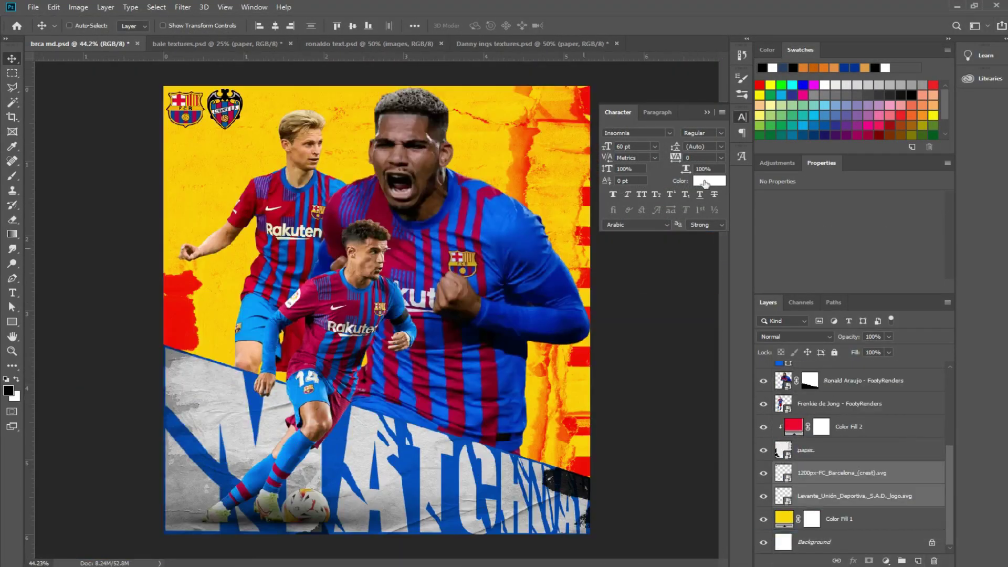
key(ctrl+s)
Desaturate Araujo's face, neck and lower leg through the Hue/Saturation mask, then save his render
double_click(784, 403)
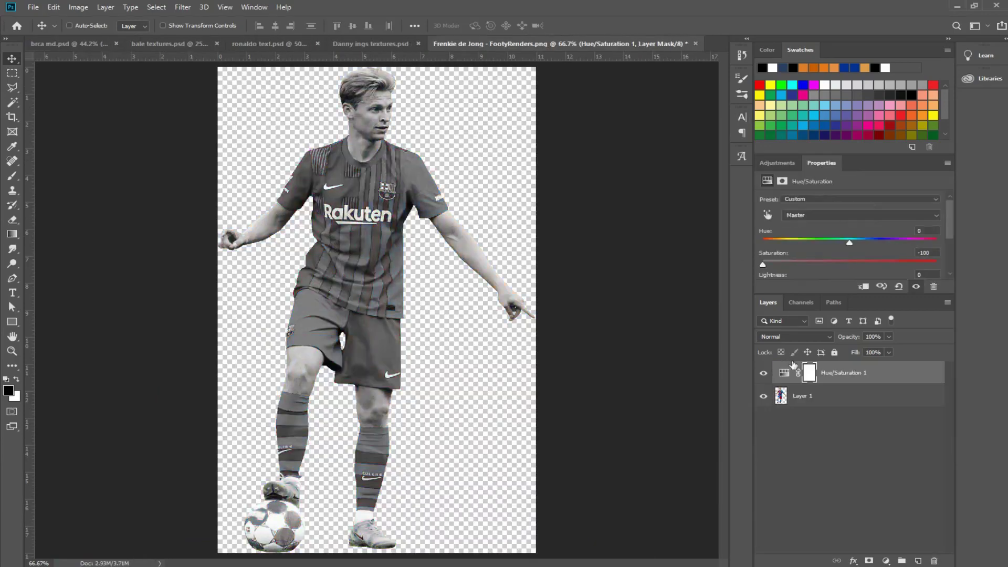
scroll(348, 94, up, 5)
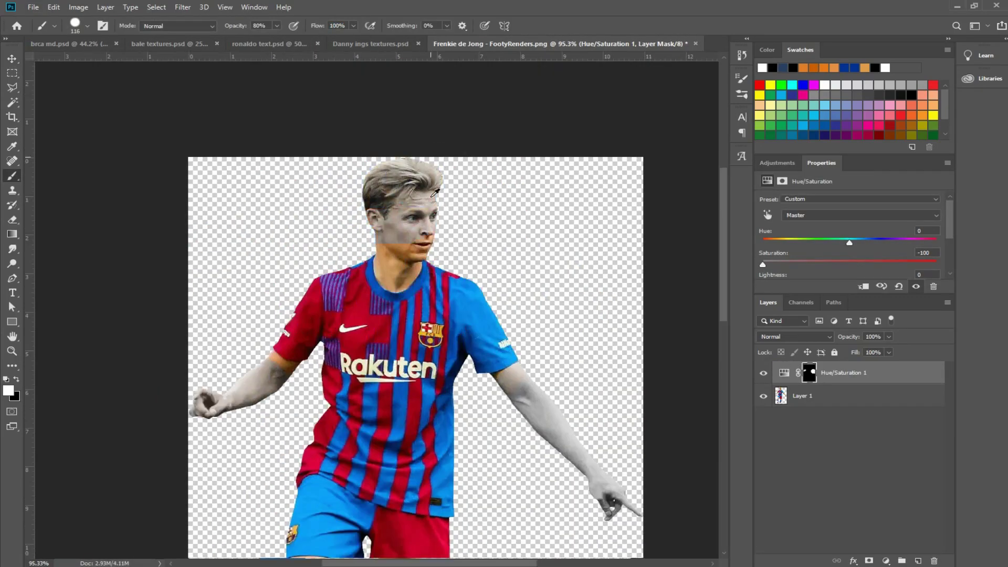
drag(368, 294, 321, 377)
scroll(329, 426, down, 6)
scroll(368, 462, up, 3)
drag(362, 415, 356, 454)
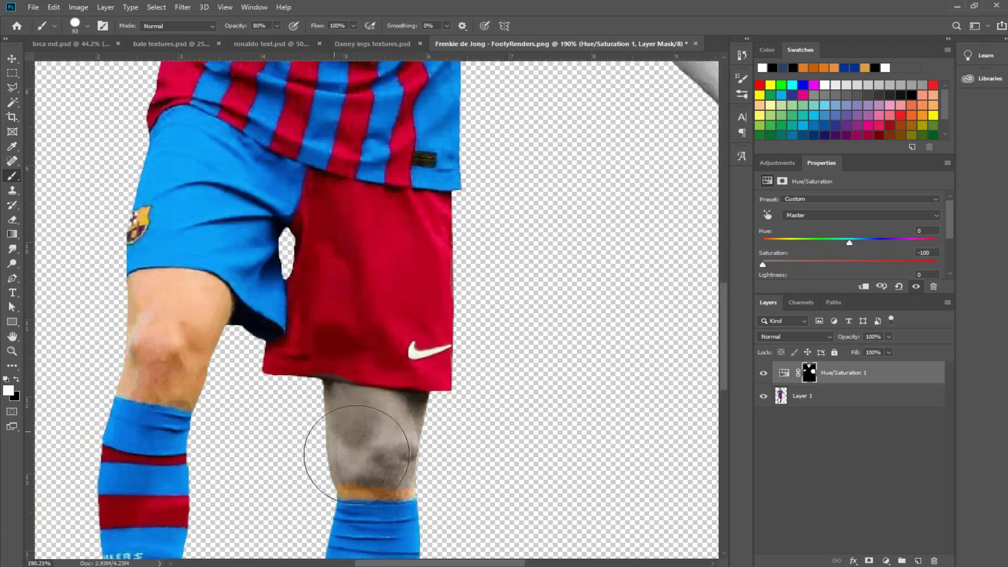
scroll(164, 350, down, 5)
key(ctrl+s)
key(ctrl+Tab)
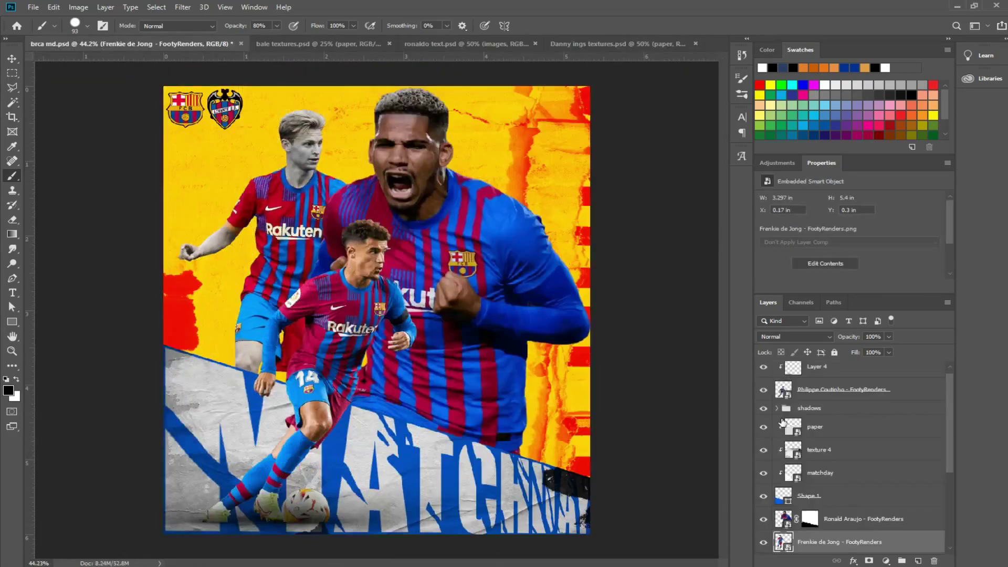
Grey out Coutinho's face, hand and knee with a masked Hue/Saturation, then save and close
double_click(783, 390)
key(ctrl+i)
scroll(420, 158, up, 5)
drag(451, 321, 360, 355)
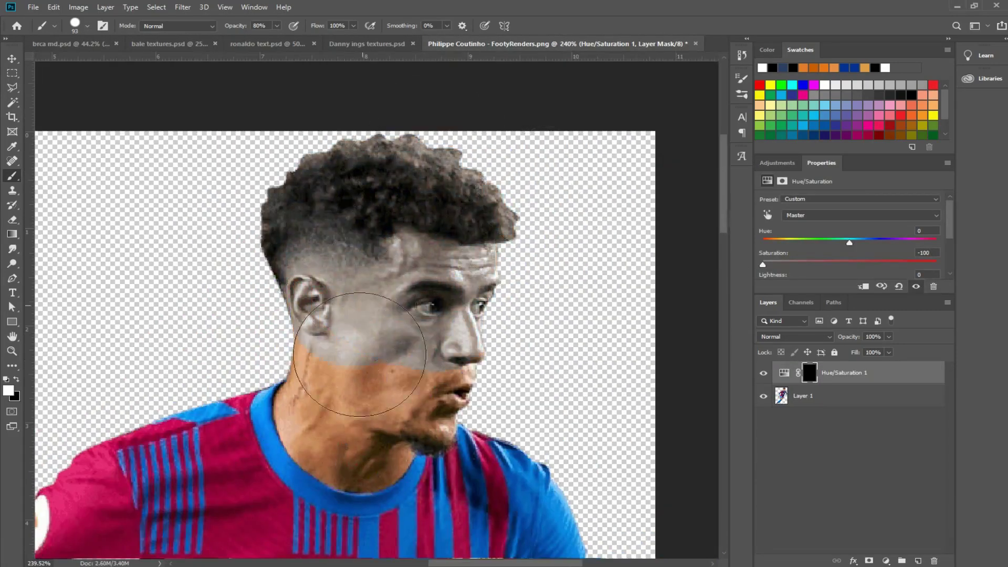
mouse_move(367, 184)
mouse_down()
mouse_move(399, 200)
mouse_move(420, 282)
mouse_up()
scroll(399, 200, down, 4)
scroll(420, 282, up, 4)
scroll(456, 267, down, 3)
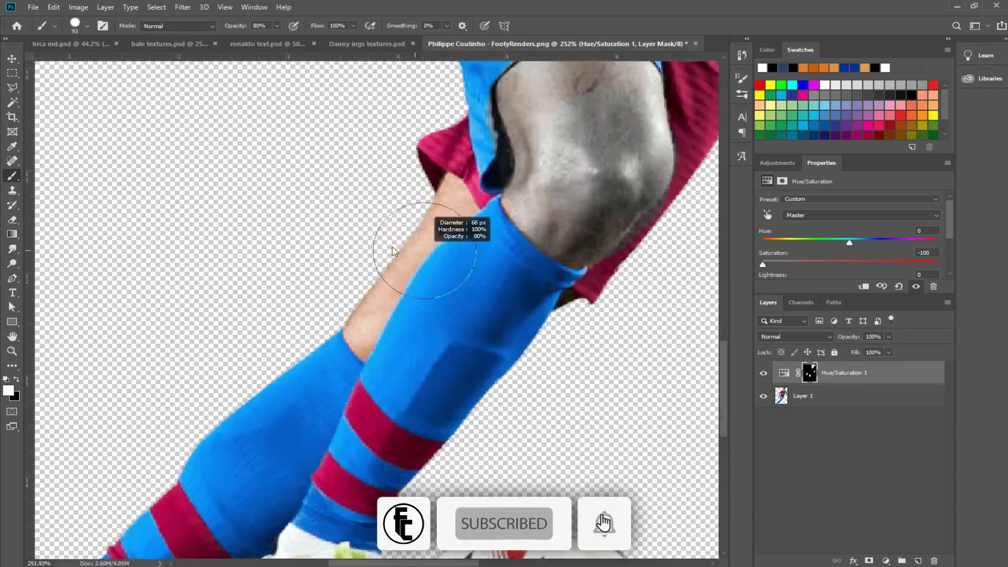
scroll(417, 248, up, 3)
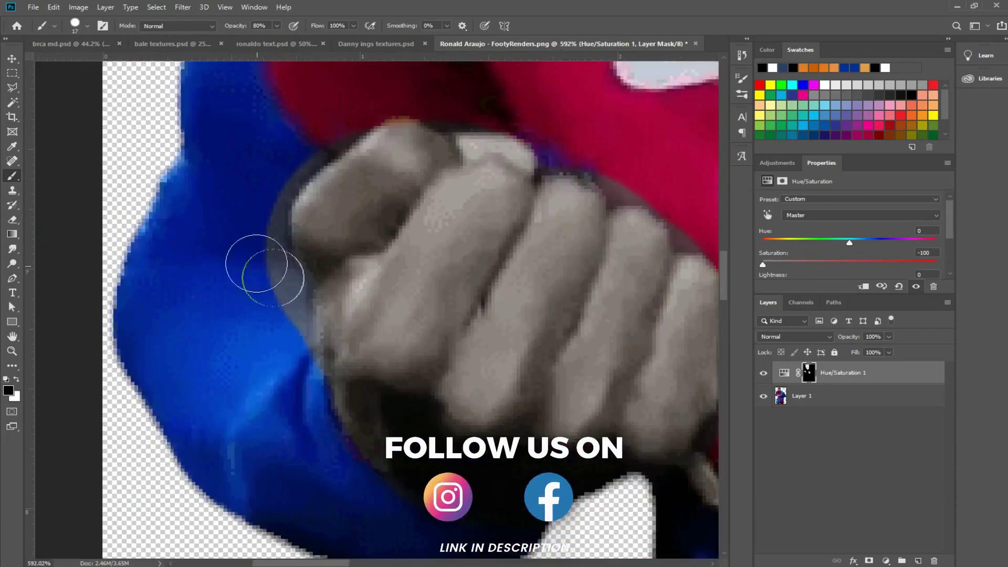
scroll(462, 262, down, 10)
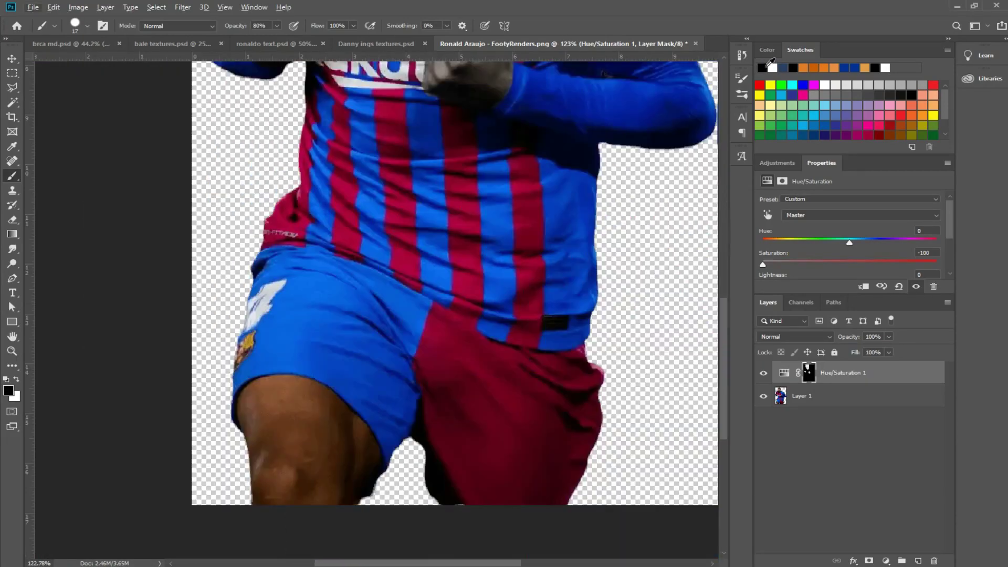
key(ctrl+s)
key(ctrl+w)
Grade the central player in Camera Raw: shadows +100, texture and clarity +40, red saturation -5
key(v)
click(183, 7)
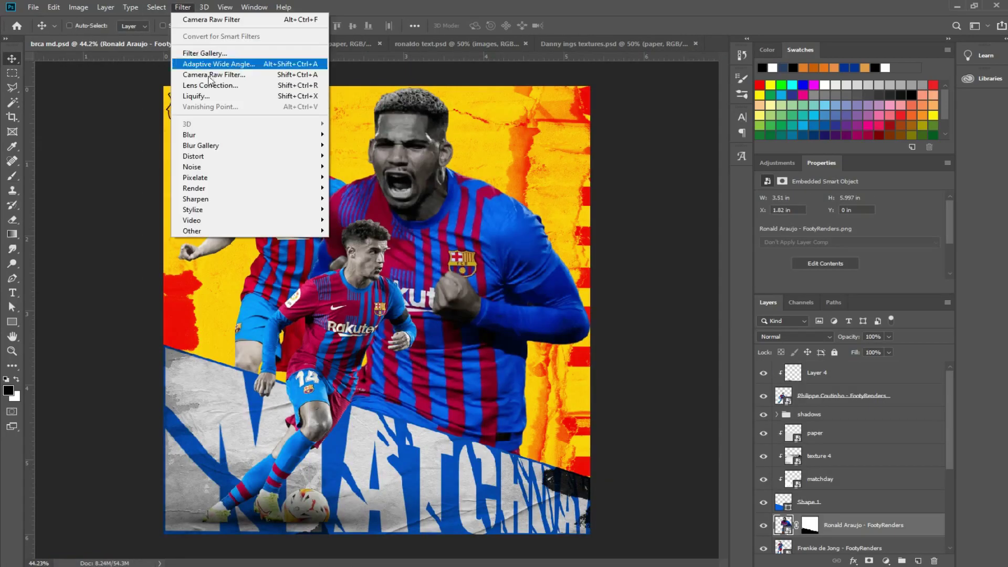
key(Escape)
key(ctrl+shift+a)
key(Tab)
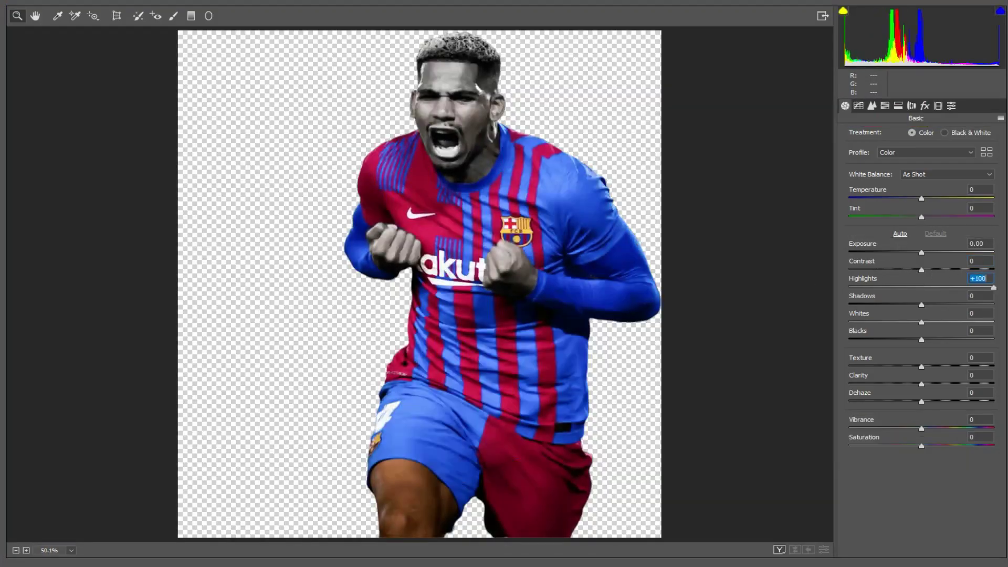
key(Tab)
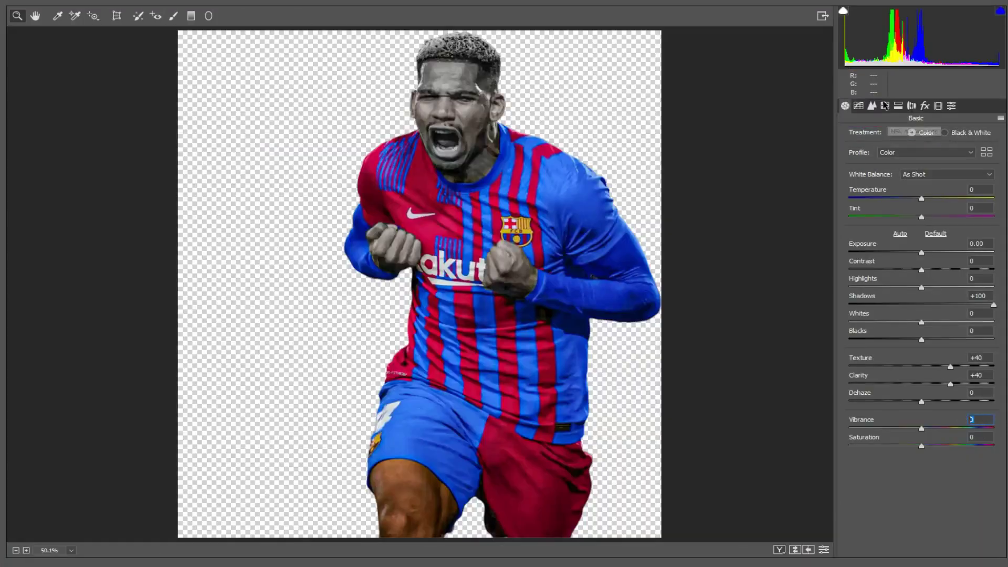
click(885, 106)
text(-5)
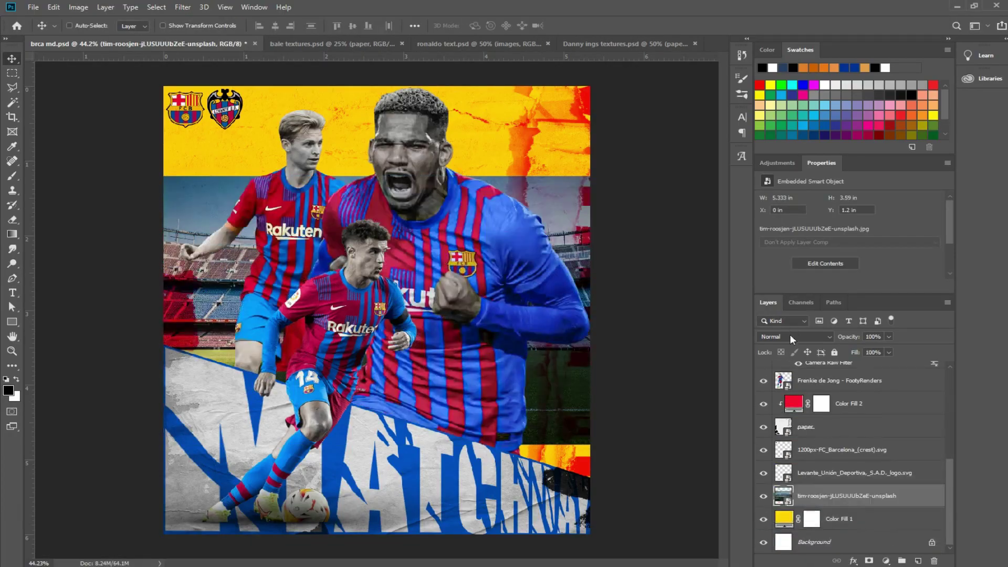
Size the 1035555890.jpg stadium image over the background and blend it in Luminosity mode
key(ctrl+t)
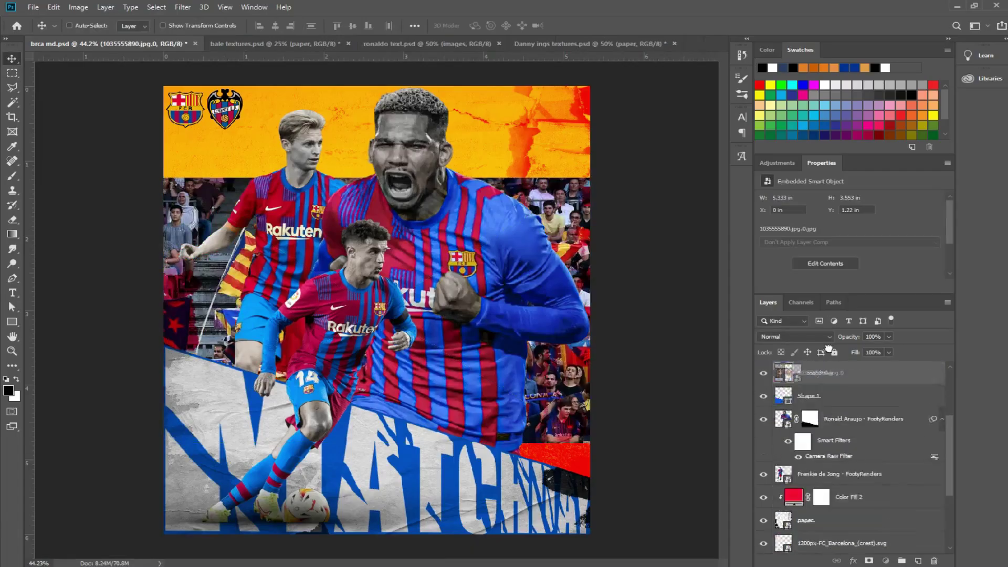
click(866, 442)
click(796, 337)
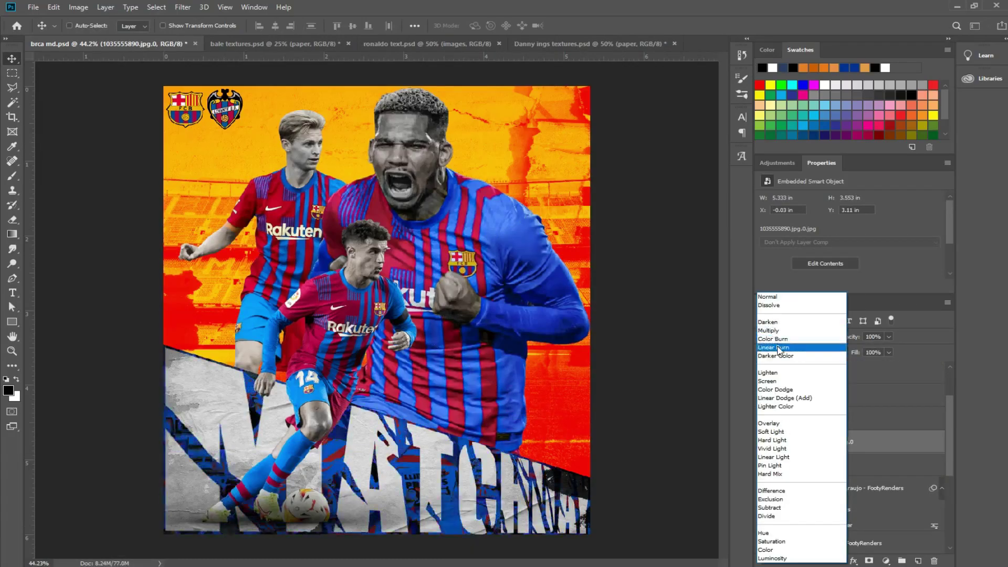
click(772, 559)
click(867, 353)
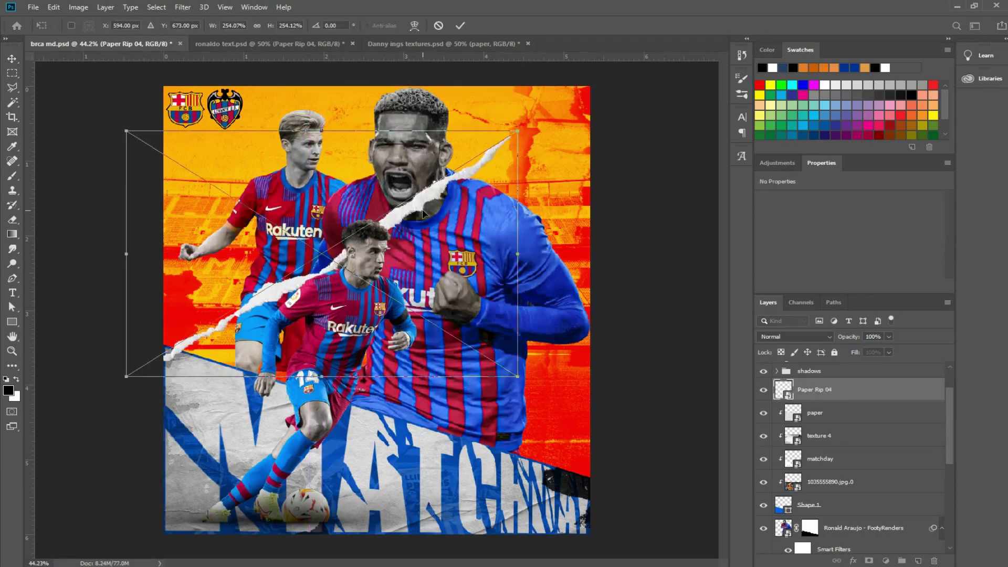
Flip Paper Rip 04, tilt it about -16° and warp it along the lower panel
mouse_move(423, 213)
mouse_down()
mouse_move(605, 444)
mouse_move(134, 405)
mouse_up()
mouse_move(409, 382)
mouse_down()
mouse_move(418, 411)
mouse_move(406, 394)
mouse_up()
click(414, 25)
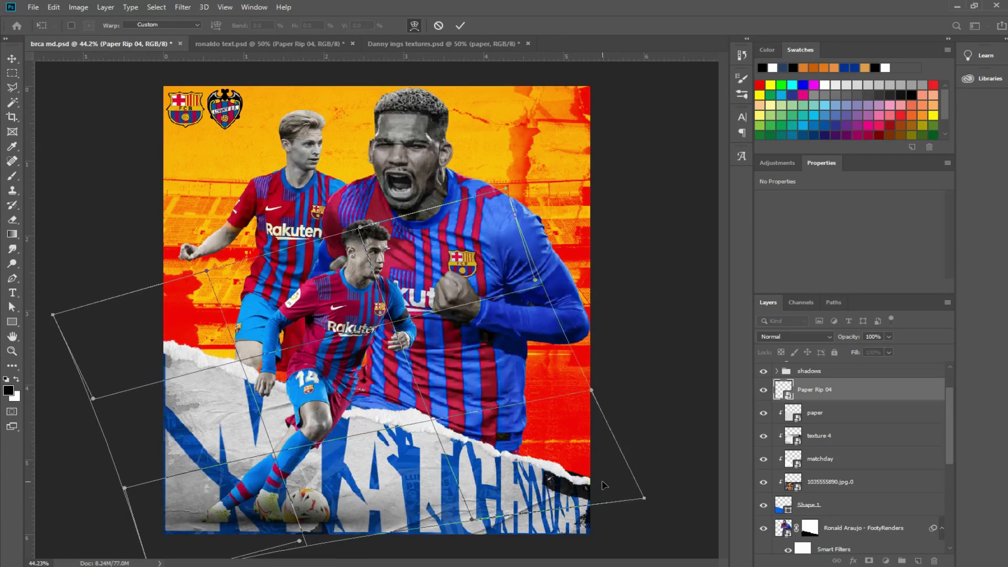
key(Return)
Duplicate the strip, tilt the copy about -17° higher across the players, and mask the original
key(ctrl+j)
key(ctrl+t)
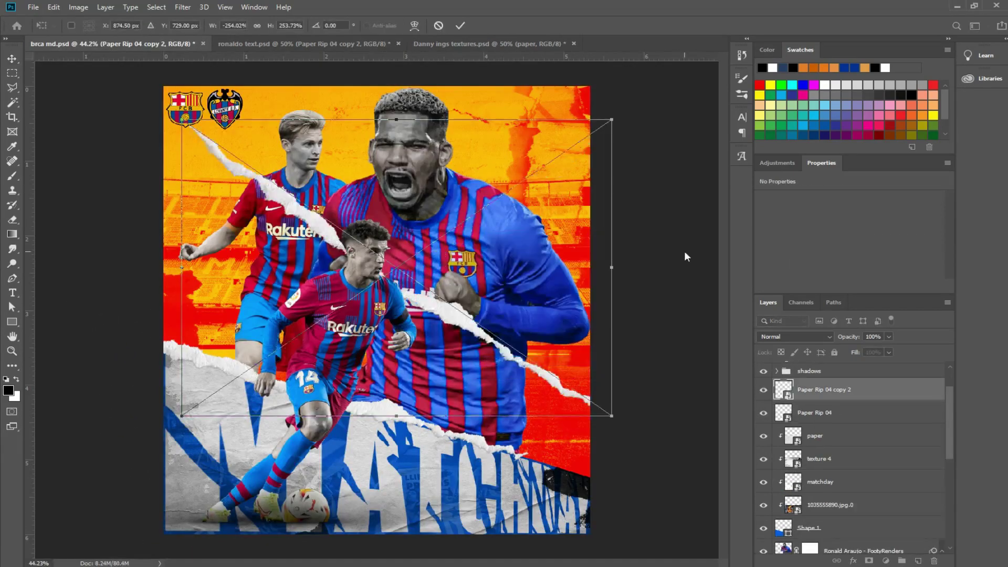
drag(571, 261, 521, 247)
drag(502, 385, 528, 398)
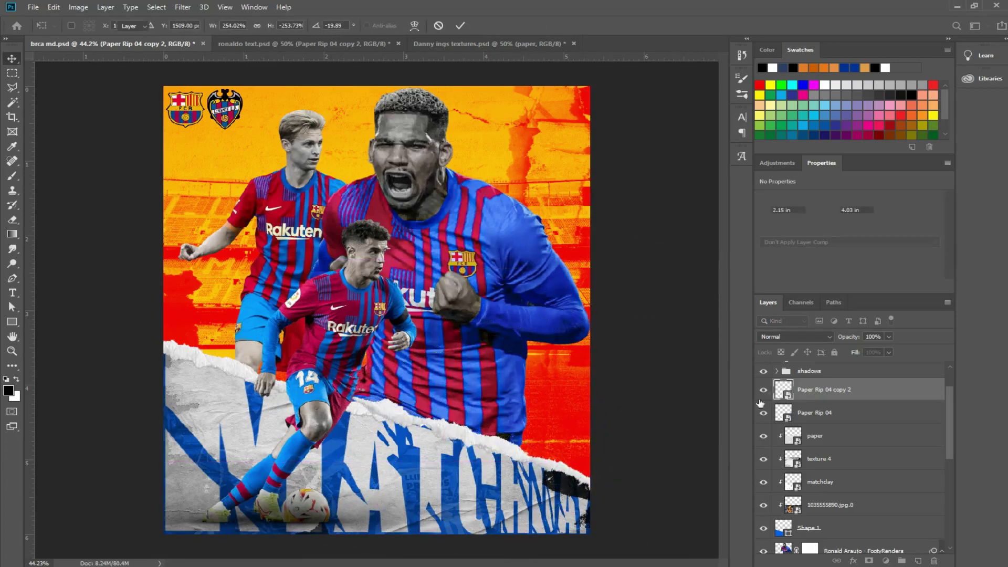
click(808, 413)
click(869, 561)
key(b)
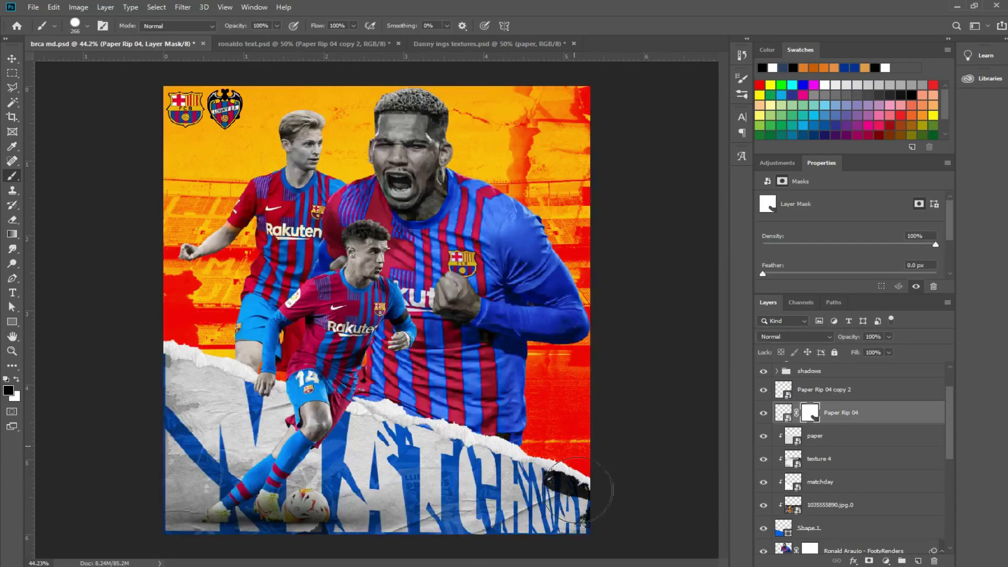
Add an inverted, hidden layer mask to the duplicate paper strip
click(814, 394)
click(869, 561)
scroll(391, 406, up, 3)
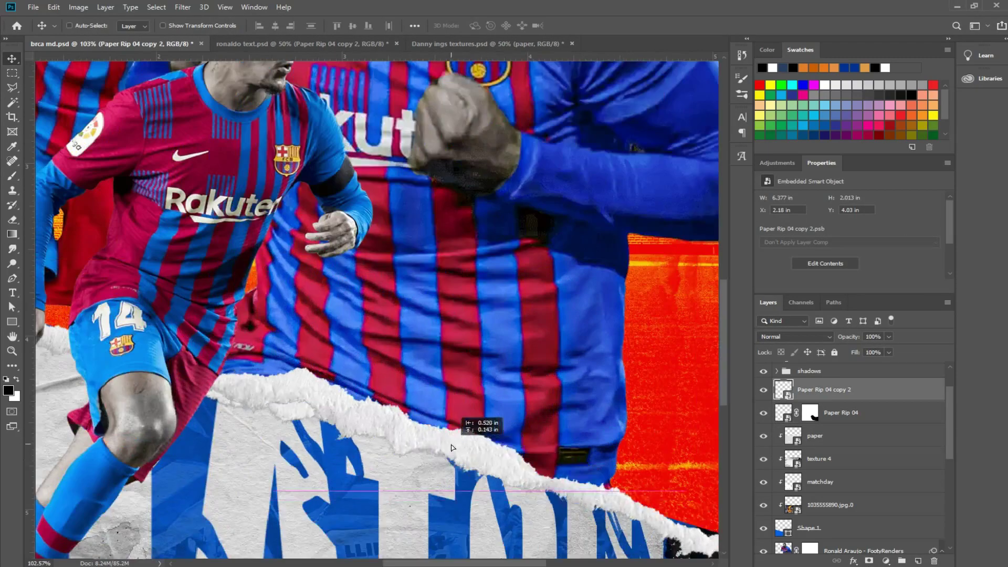
key(v)
key(ctrl+i)
key(b)
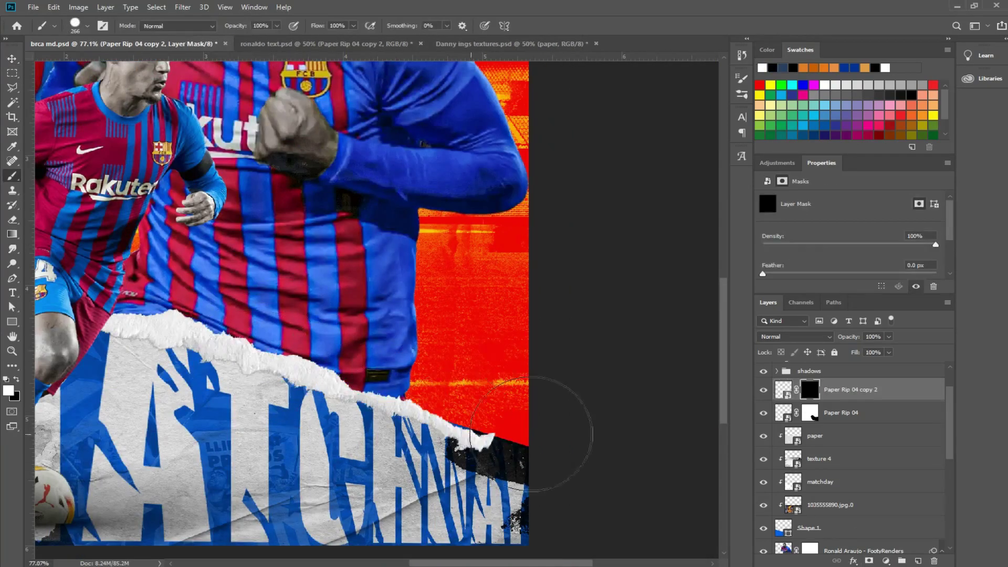
Shift a third strip along the torn edge and reveal it through an inverted mask with a smaller white brush
key(v)
drag(363, 387, 415, 394)
click(869, 561)
key(ctrl+i)
key(b)
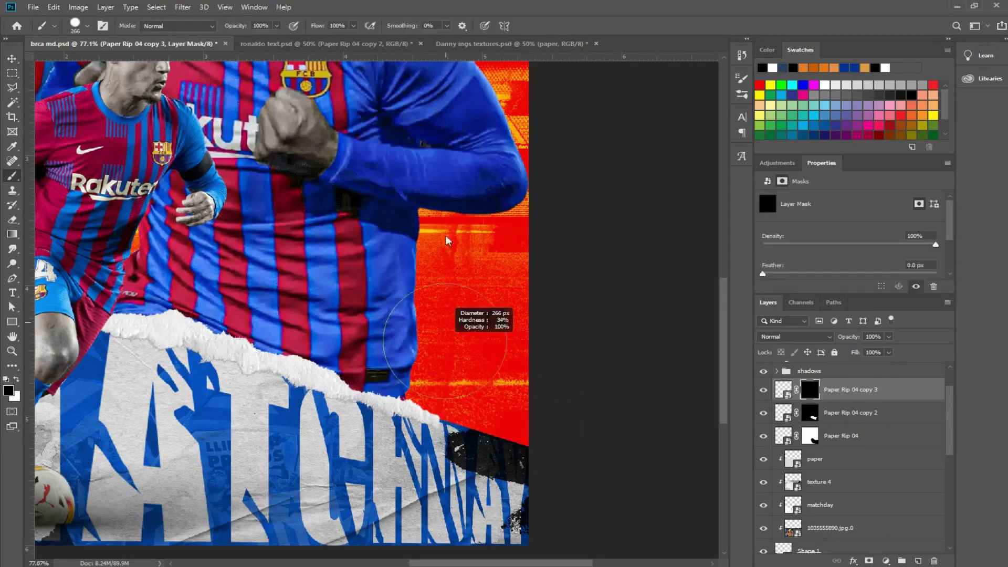
key(bracketleft)
key(bracketleft)
key(bracketleft)
scroll(366, 415, up, 3)
key(x)
scroll(384, 427, down, 10)
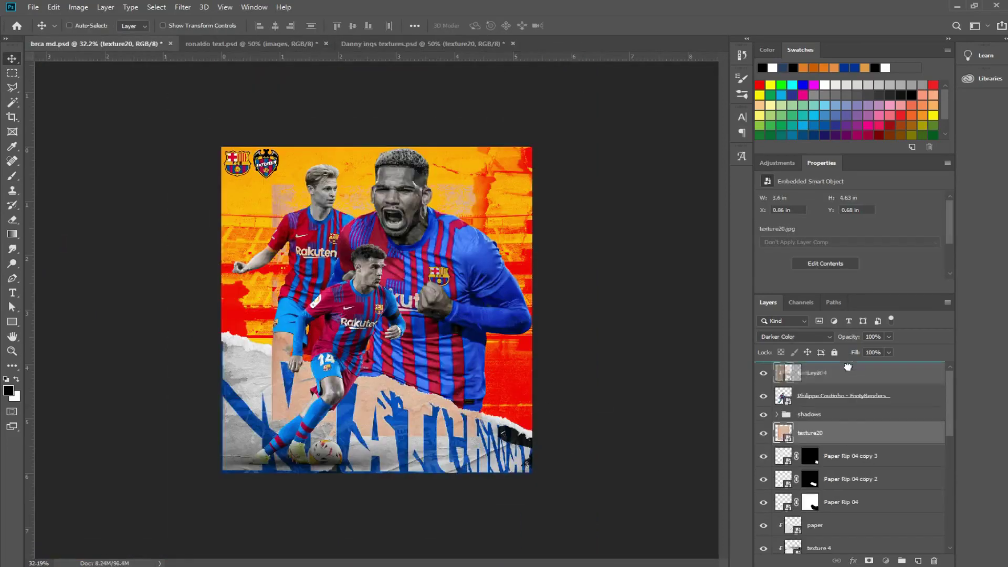
Place texture20, stretch it across the poster, clip it to the layer below, and copy it beneath the central player
drag(847, 367, 848, 370)
key(ctrl+t)
drag(504, 310, 521, 314)
key(ctrl+alt+g)
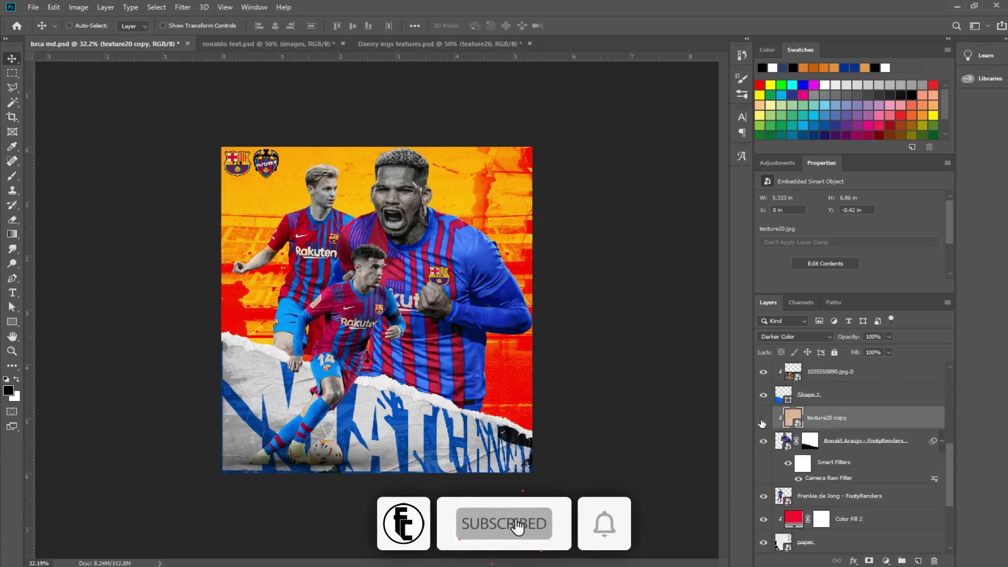
drag(819, 417, 819, 487)
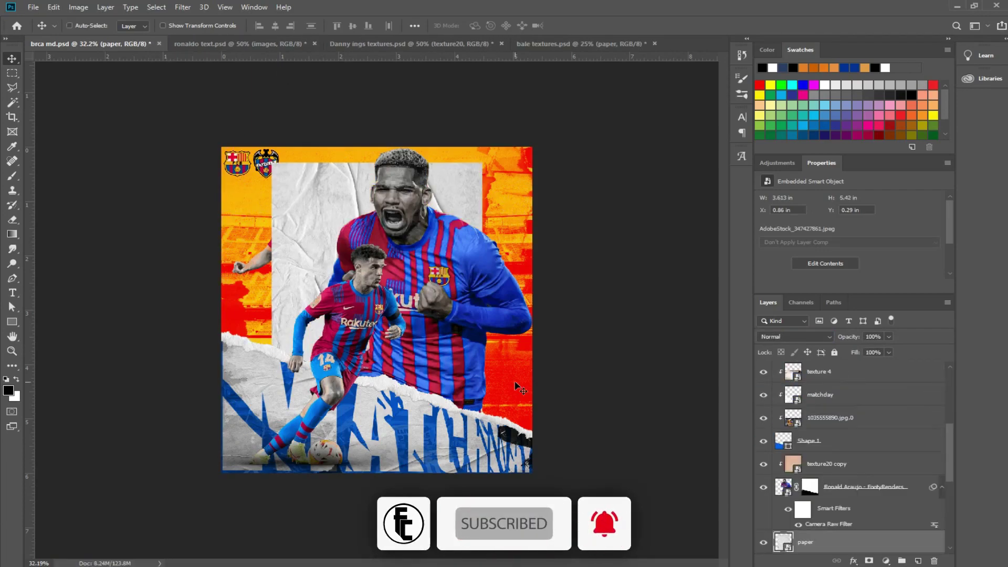
Commit the paper overlay and set it to Multiply, then select the lower paper layer
key(Return)
key(shift+alt+m)
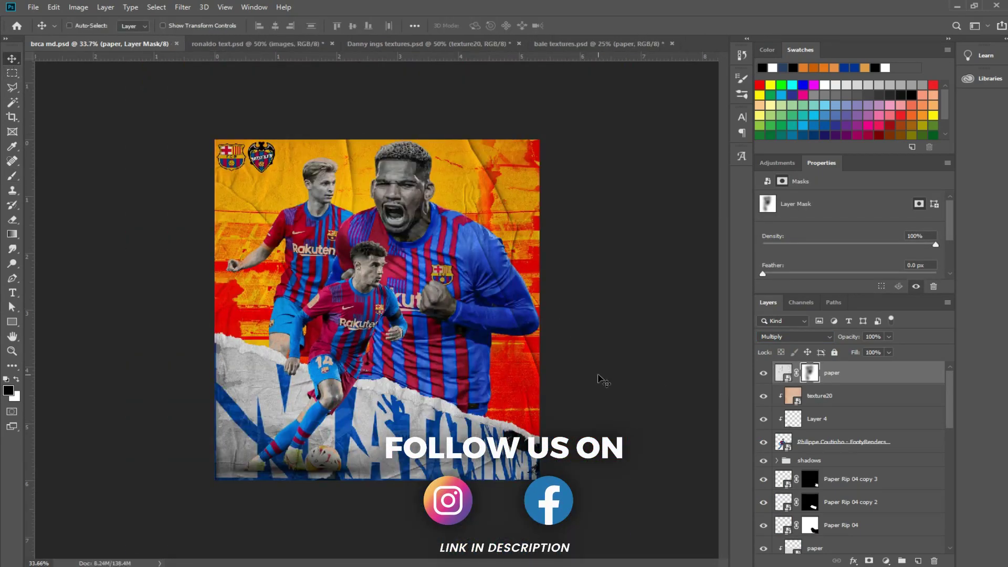
scroll(850, 509, down, 3)
click(830, 481)
scroll(826, 503, down, 3)
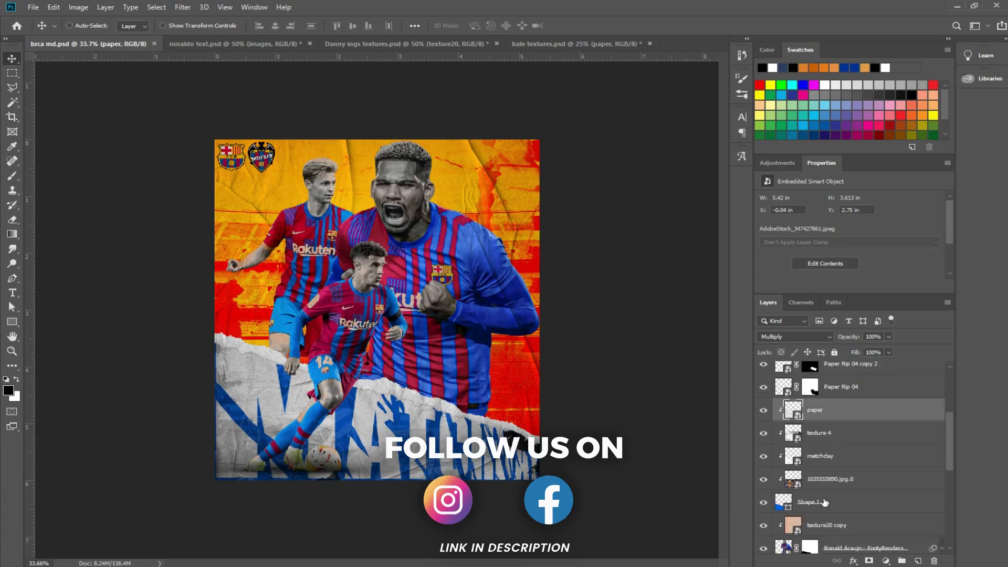
Draw a rectangle, move it to the poster's bottom, and fill it orange
drag(446, 310, 473, 311)
key(v)
drag(404, 289, 462, 466)
scroll(462, 465, up, 3)
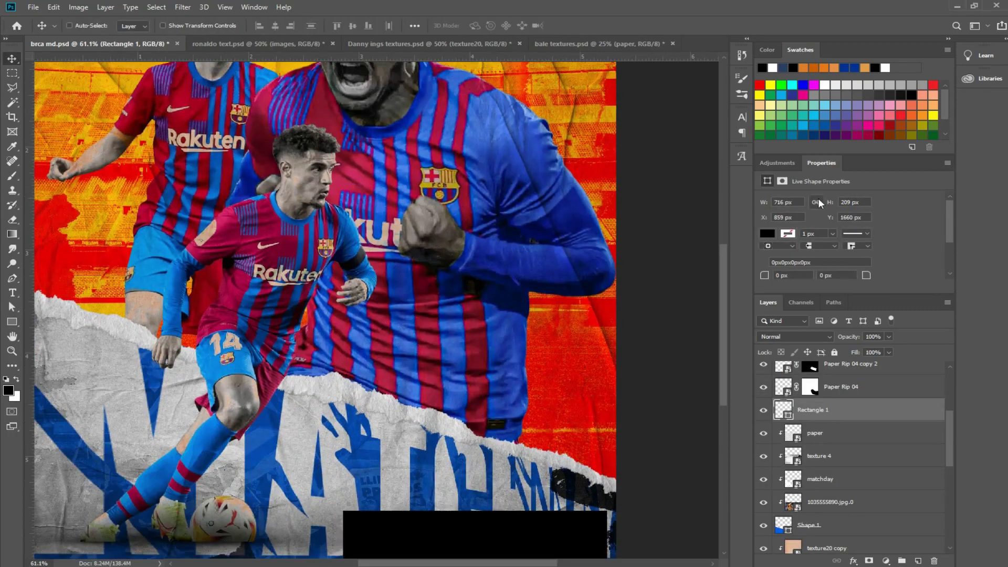
key(Return)
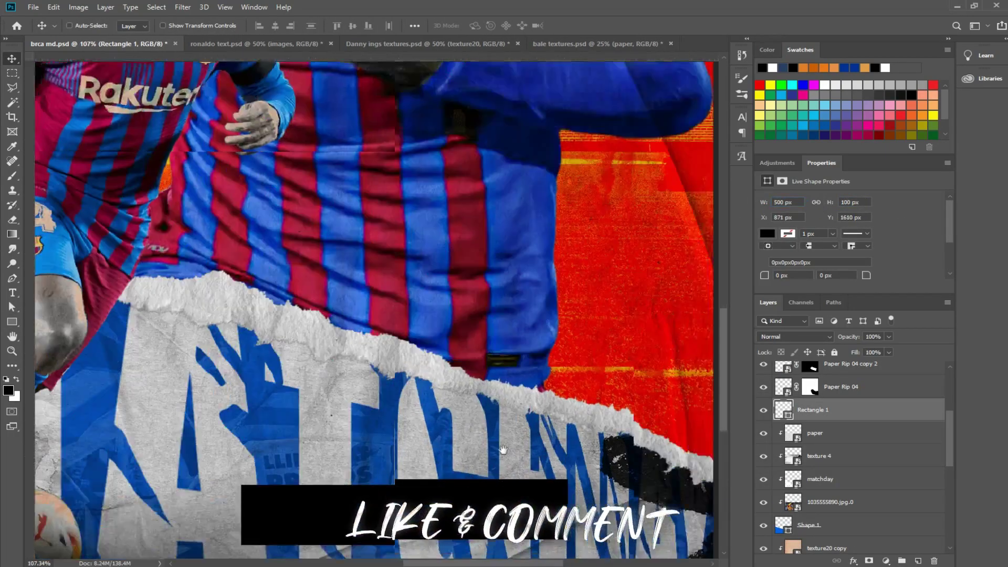
click(767, 233)
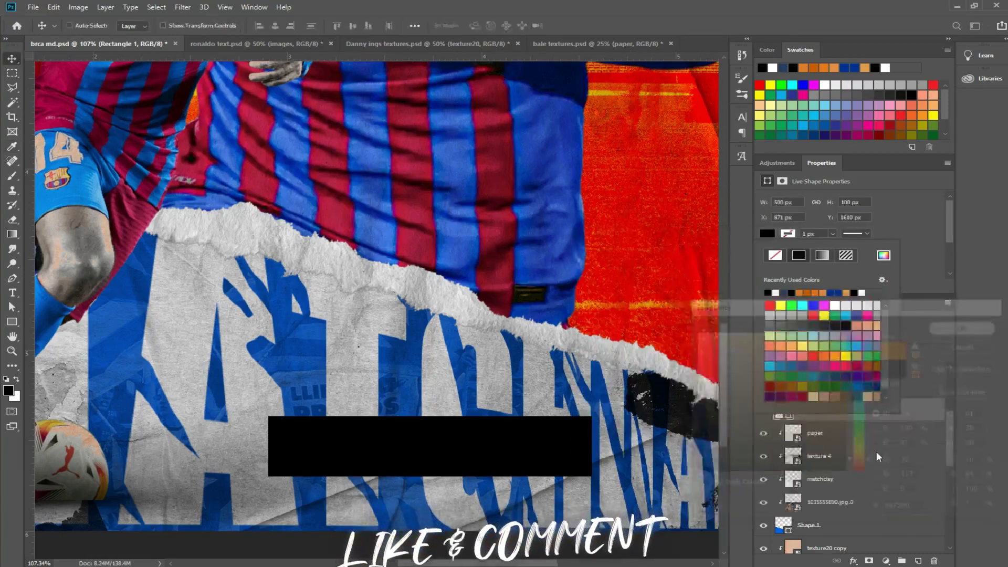
click(787, 305)
drag(513, 434, 469, 504)
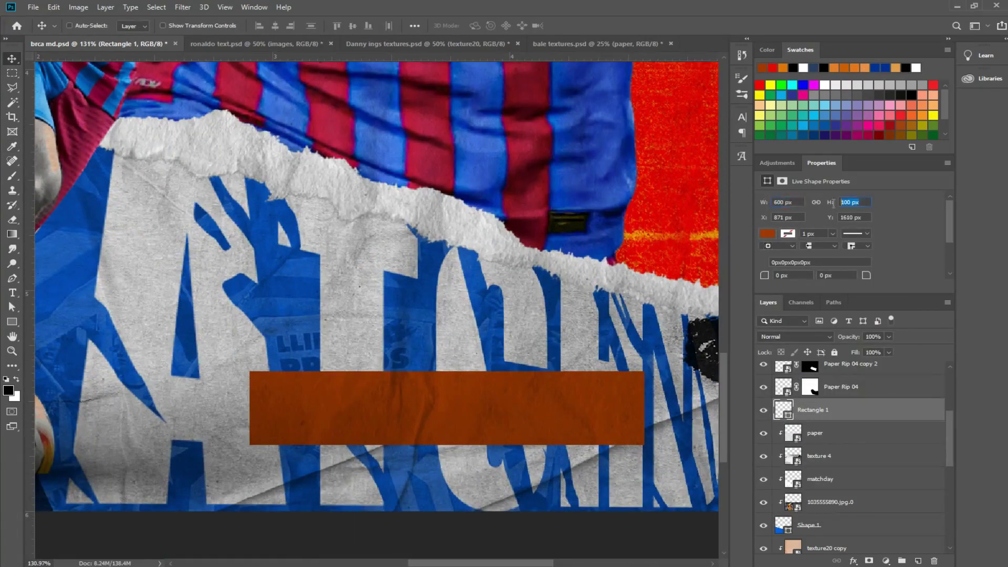
click(854, 202)
text(150)
Mask the orange rectangle and tear its edges with a Torn Paper brush
key(Return)
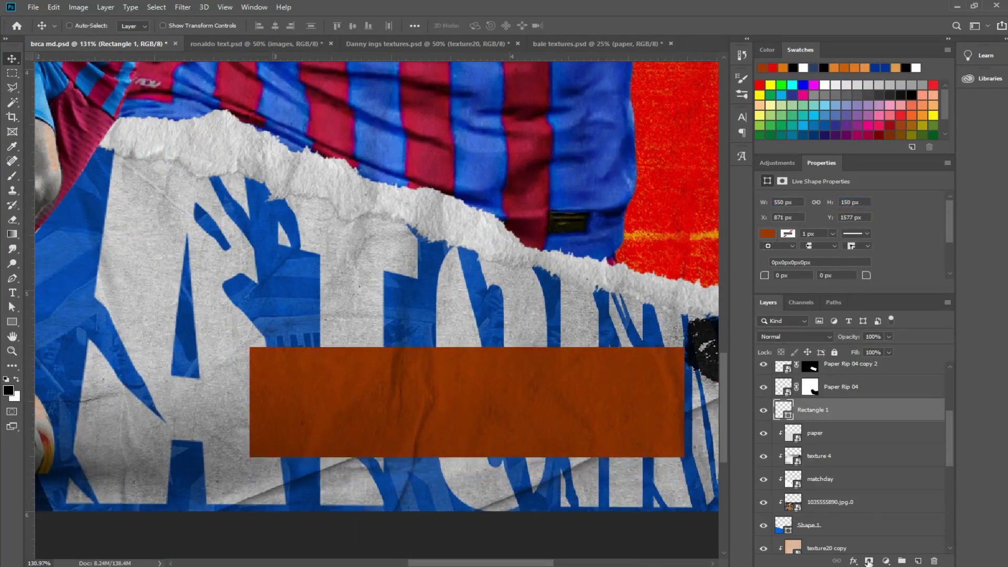
click(869, 561)
key(b)
right_click(475, 152)
double_click(664, 291)
click(270, 451)
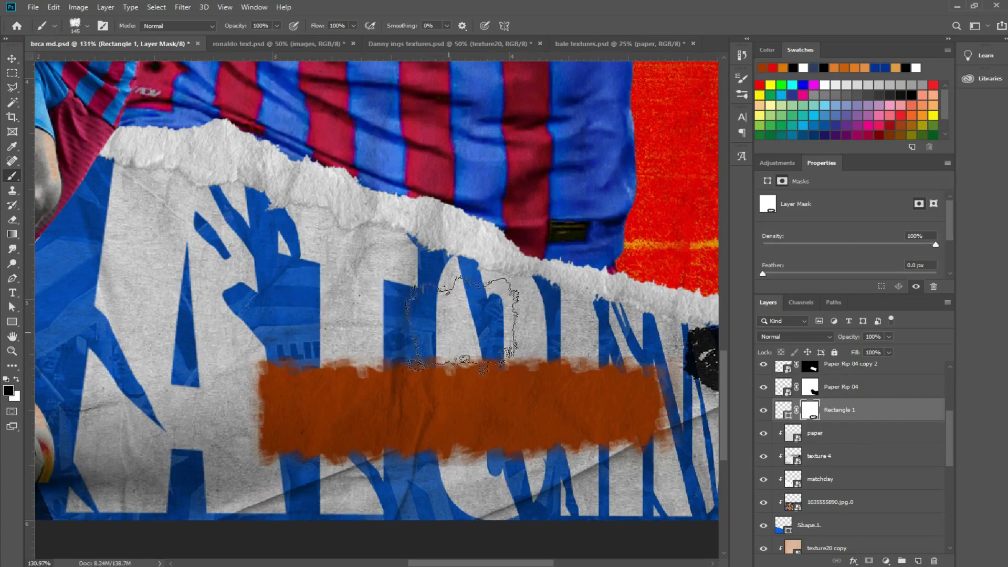
scroll(495, 439, down, 3)
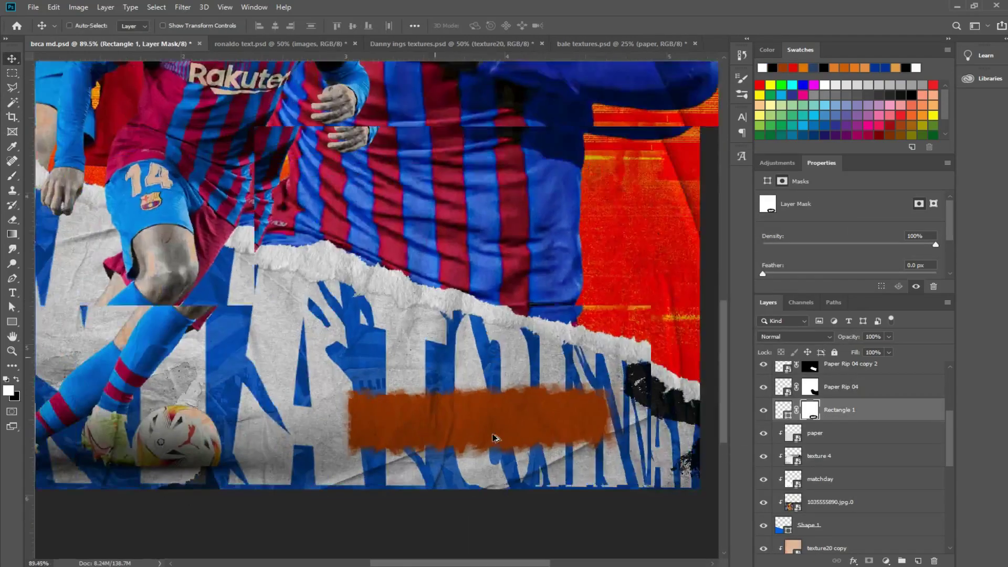
scroll(496, 439, up, 2)
Duplicate the paper rip layer and move the orange bar's layer below texture 4
key(v)
key(ctrl+j)
alt+click(846, 420)
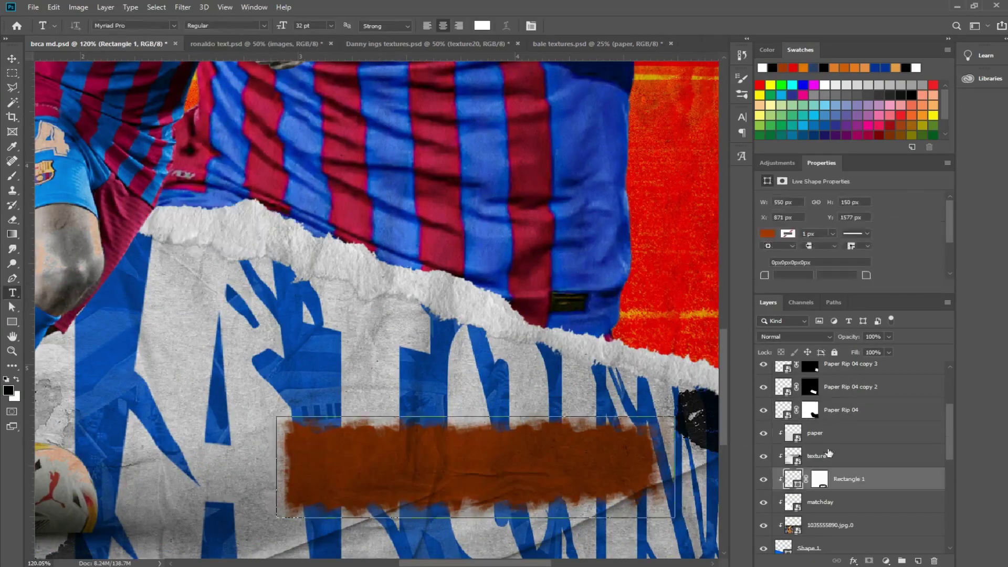
drag(840, 433, 840, 494)
Type 'barcelona' in Akira Expanded Super Bold at 15 pt and move it onto the orange bar
key(t)
click(411, 205)
text(barcelona)
click(742, 117)
click(656, 146)
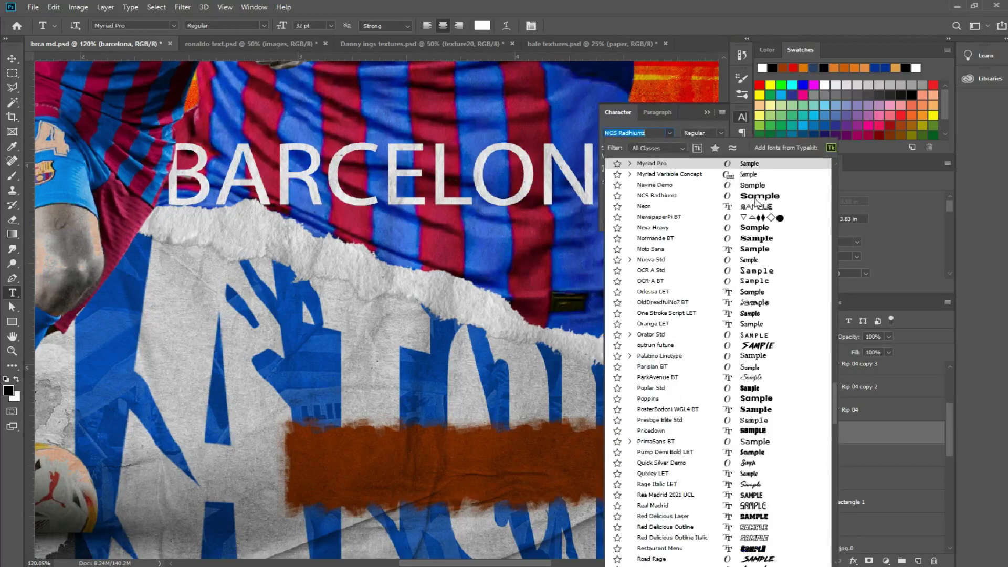
scroll(682, 315, down, 10)
click(645, 198)
text(20)
key(Return)
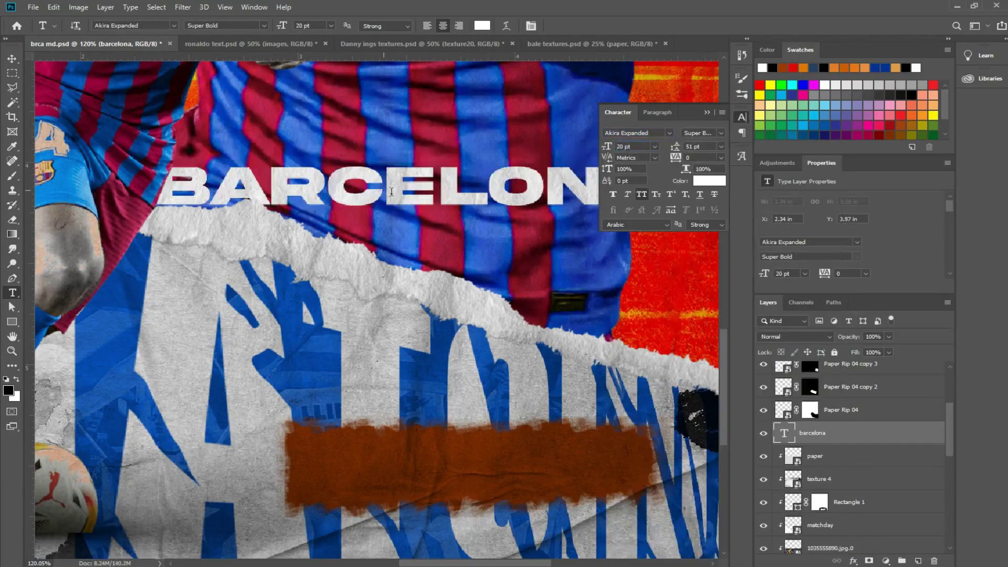
text(15)
drag(378, 183, 498, 457)
Give BARCELONA a sampled blue colour in Color blend mode, centred vertically in the bar
click(710, 181)
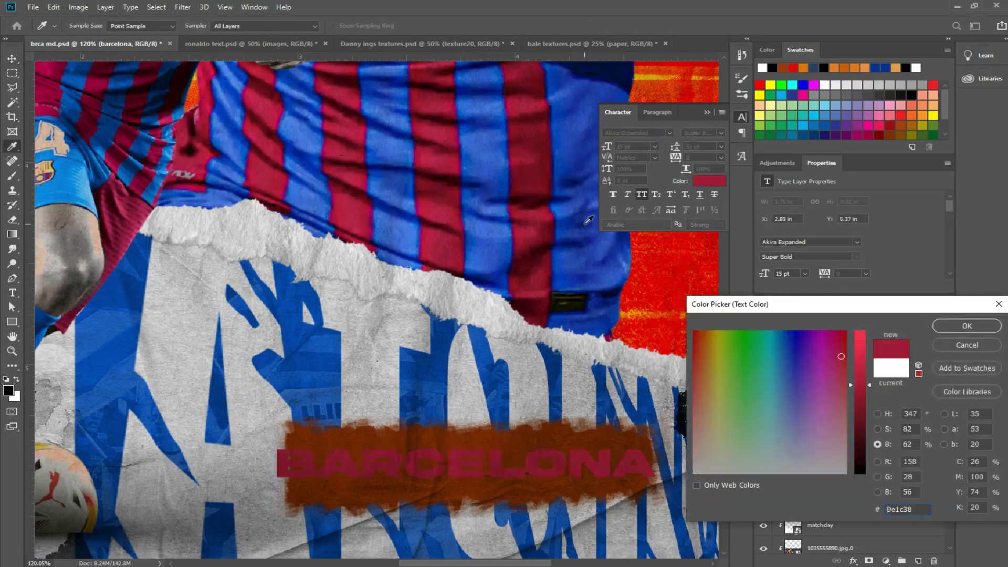
click(443, 402)
click(481, 384)
click(956, 330)
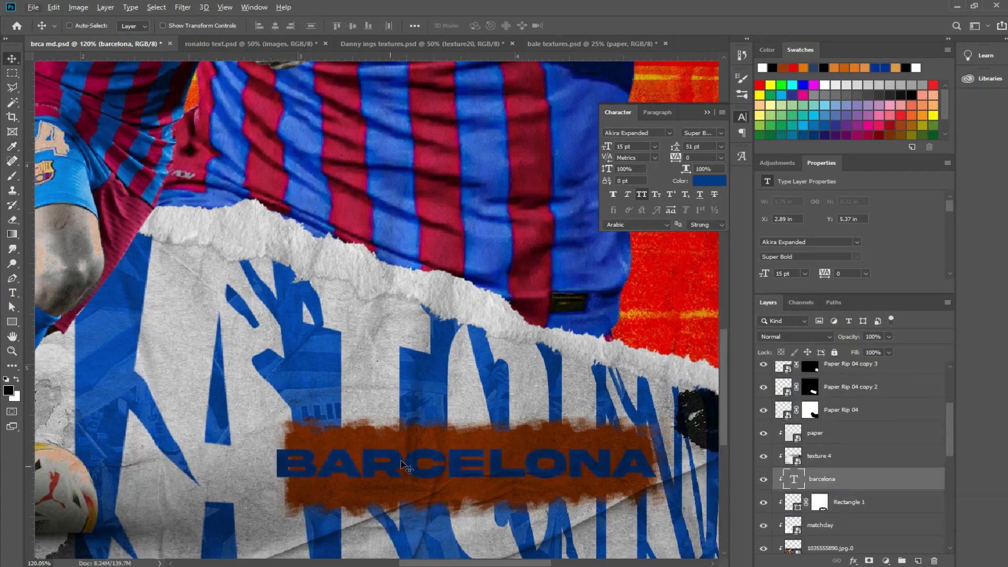
click(795, 336)
click(782, 551)
scroll(501, 469, up, 5)
drag(499, 469, 502, 469)
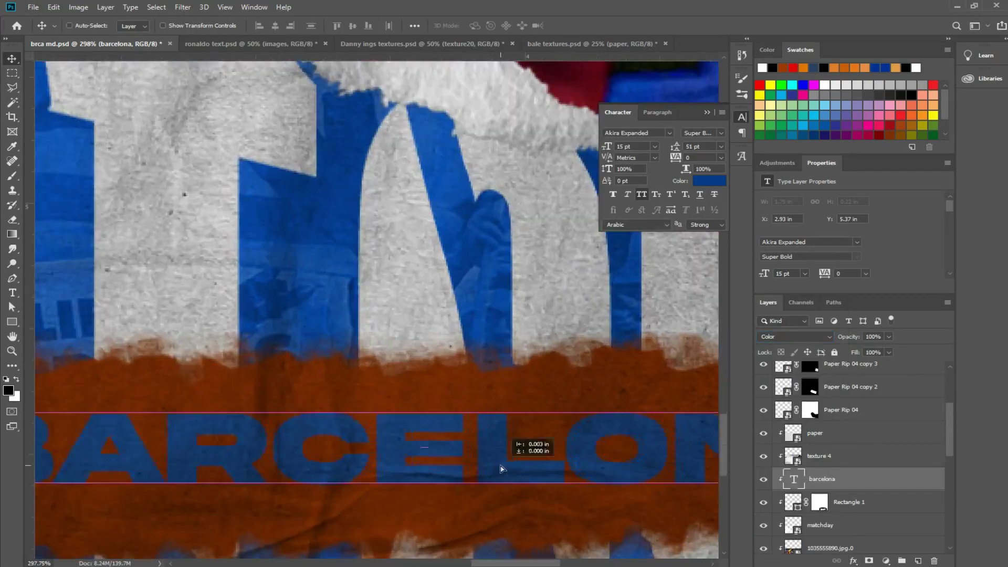
scroll(502, 469, down, 10)
Recolour the BARCELONA text yellow, sampled from the poster
key(b)
click(820, 502)
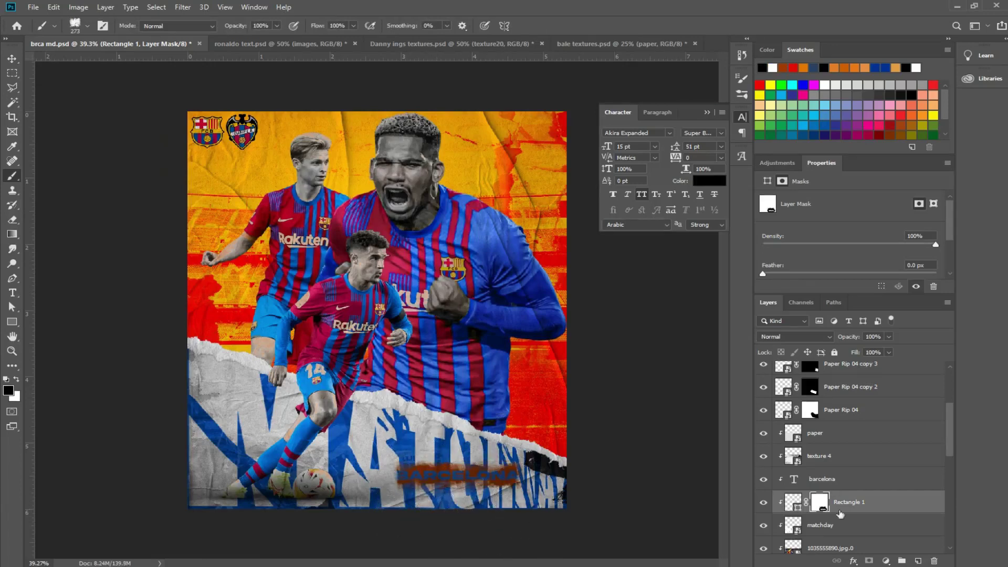
click(822, 479)
click(709, 180)
click(555, 266)
click(966, 325)
click(795, 336)
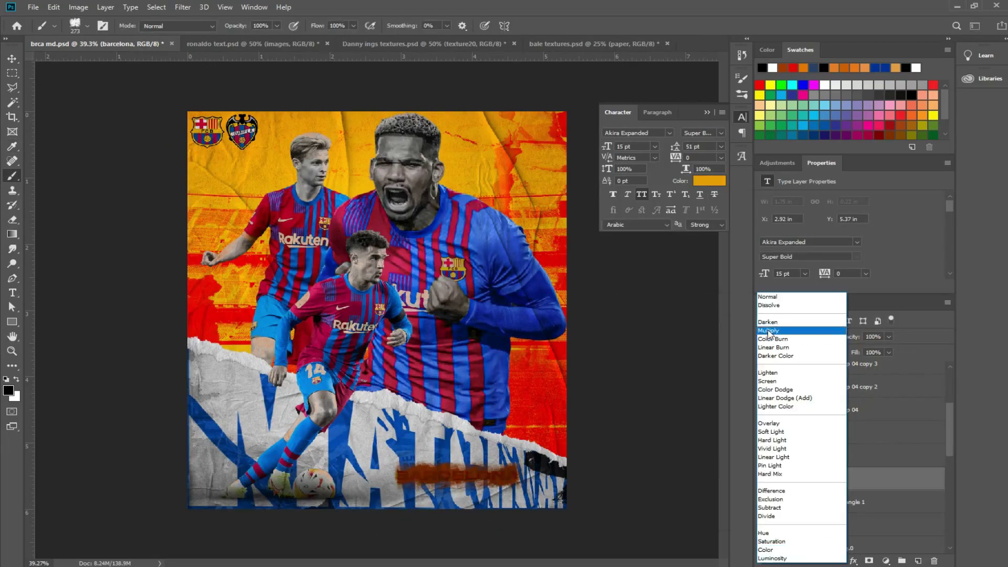
In Camera Raw, set contrast +20, highlights -100 and shadows +100
click(457, 222)
key(ctrl+shift+a)
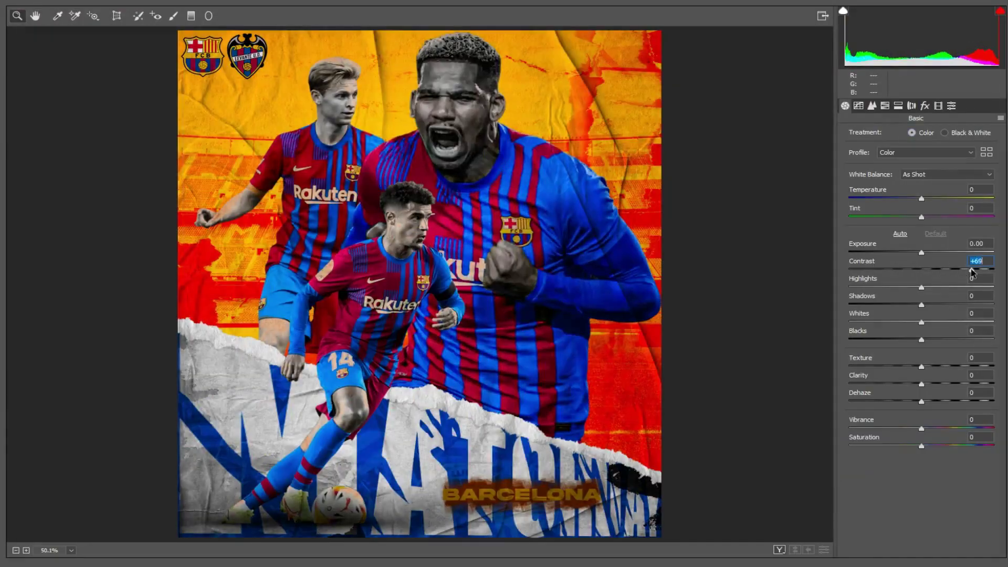
mouse_move(922, 270)
mouse_down()
mouse_move(936, 270)
mouse_move(849, 287)
mouse_up()
drag(922, 305, 994, 305)
drag(922, 322, 941, 322)
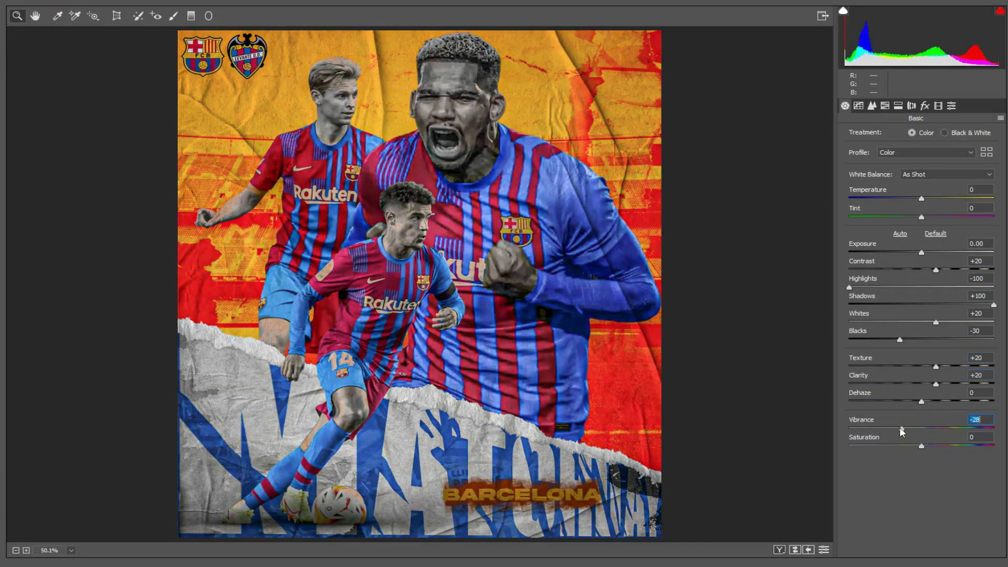
Reset Vibrance to 0, lower saturation, and enter luminance noise reduction in Detail
click(981, 420)
text(0)
text(-50)
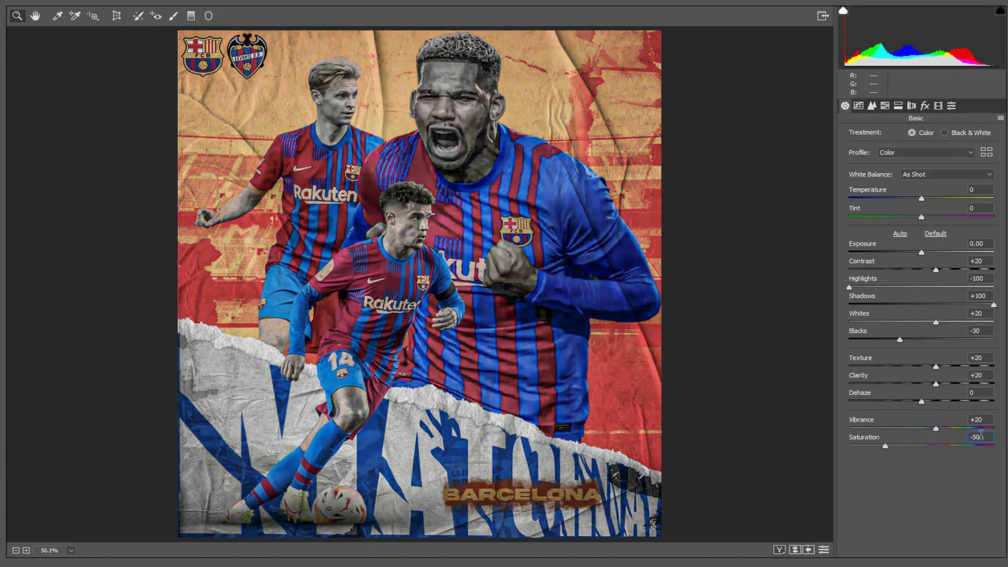
click(957, 422)
click(985, 420)
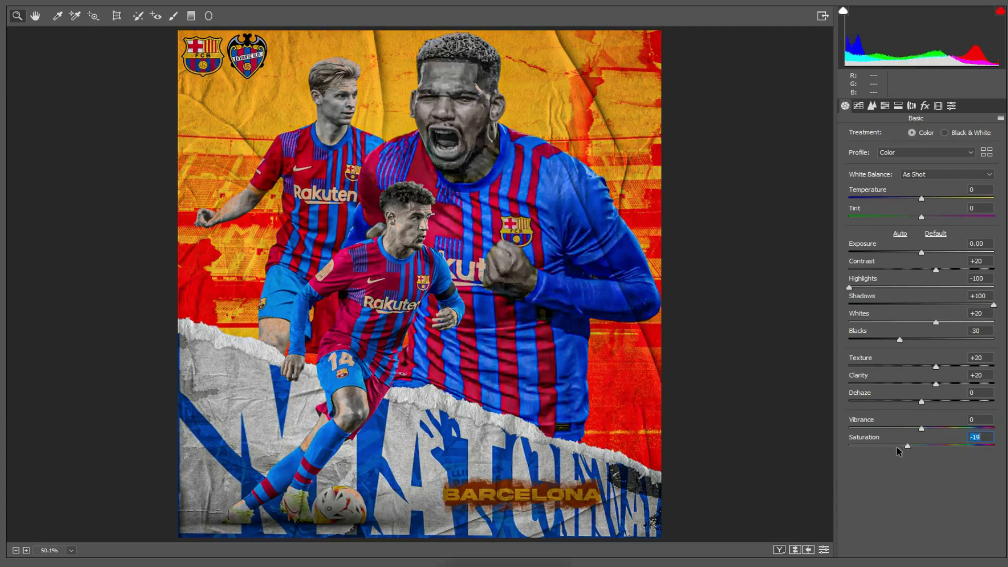
drag(899, 451, 891, 451)
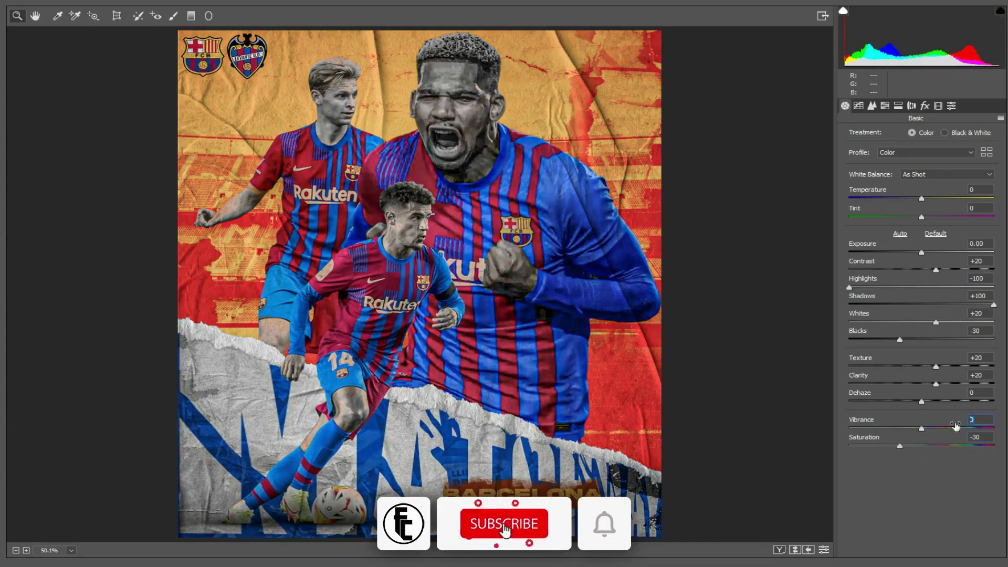
click(859, 105)
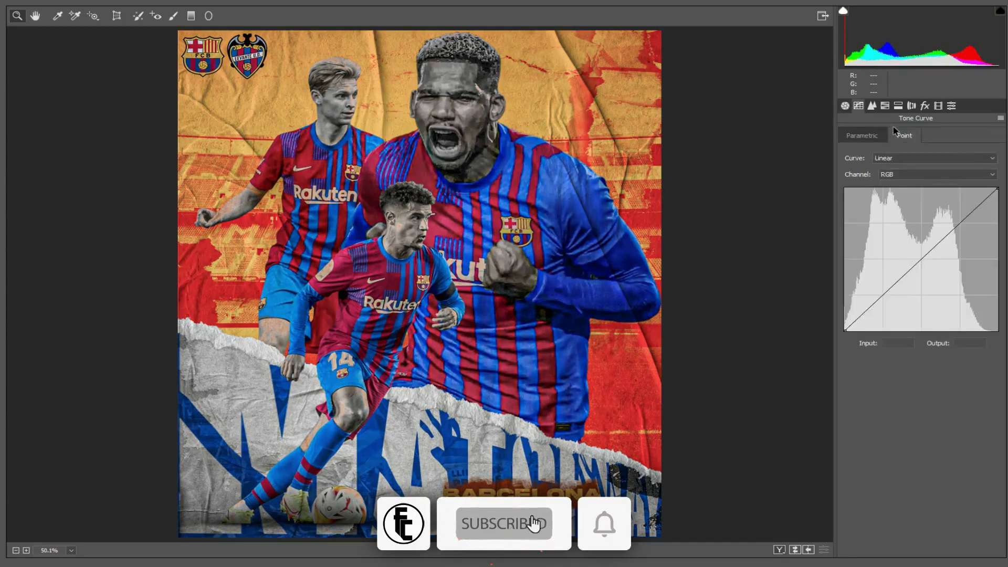
click(872, 106)
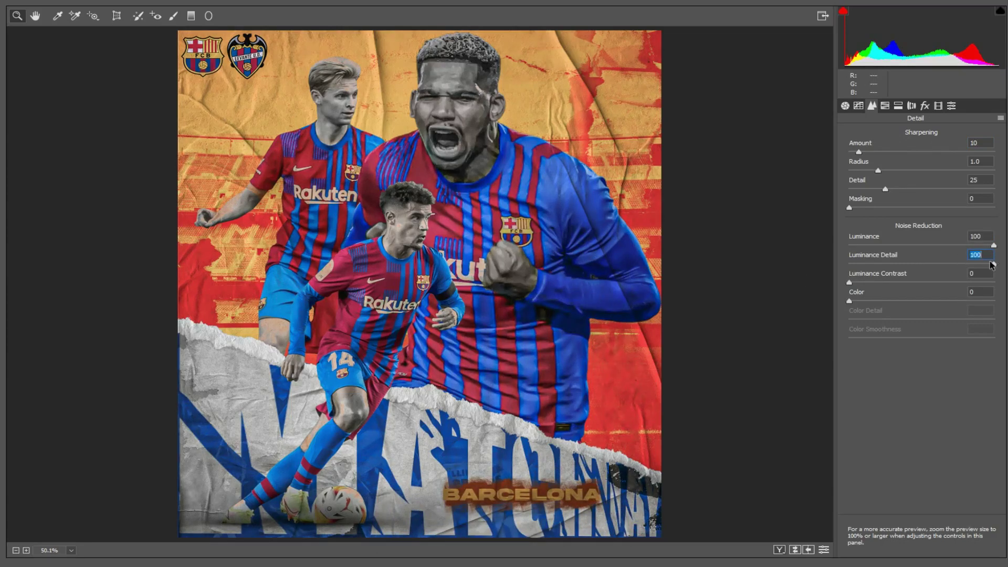
text(80)
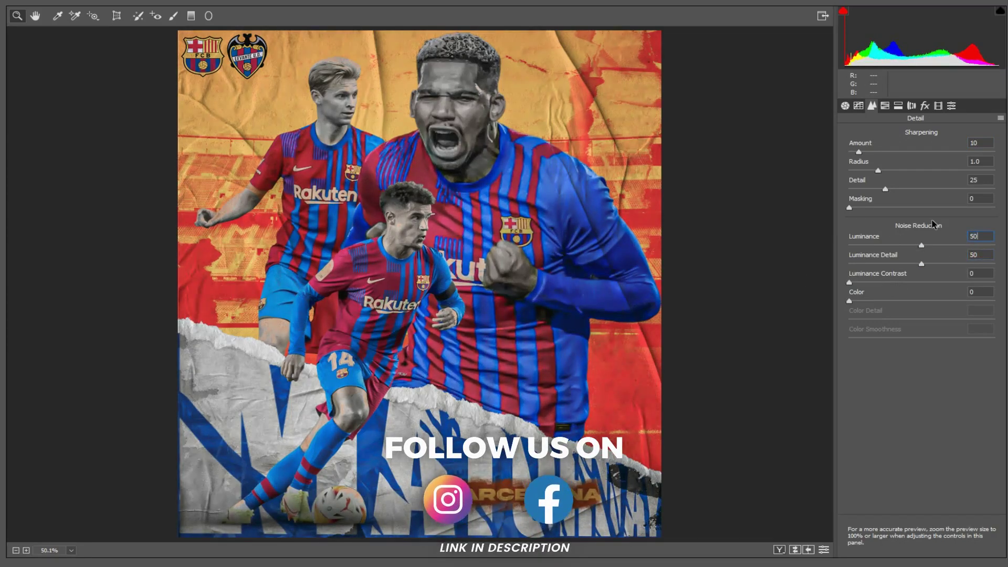
In HSL Hue, set Reds to -100 and shift the Blues toward cyan
click(885, 105)
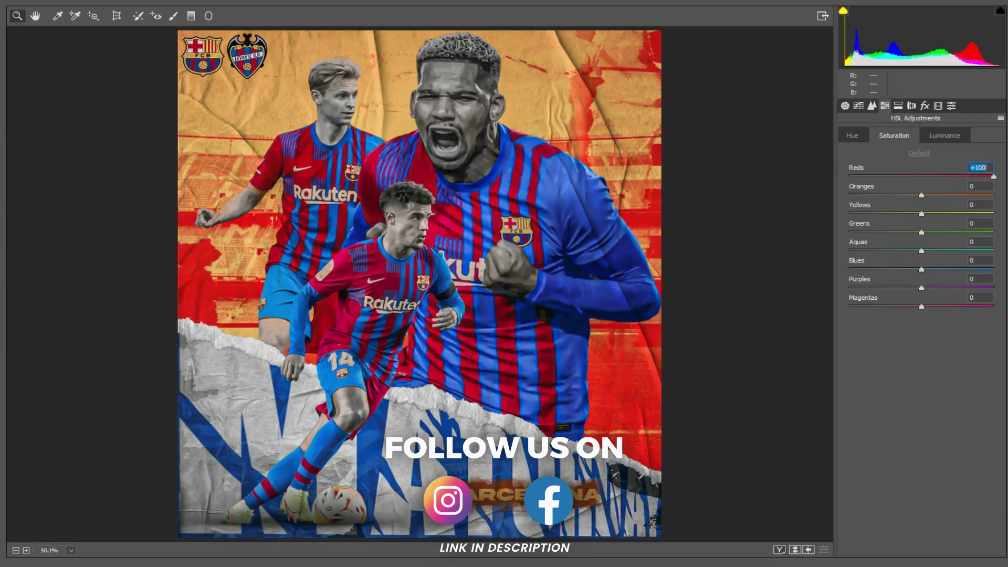
text(-100)
key(Return)
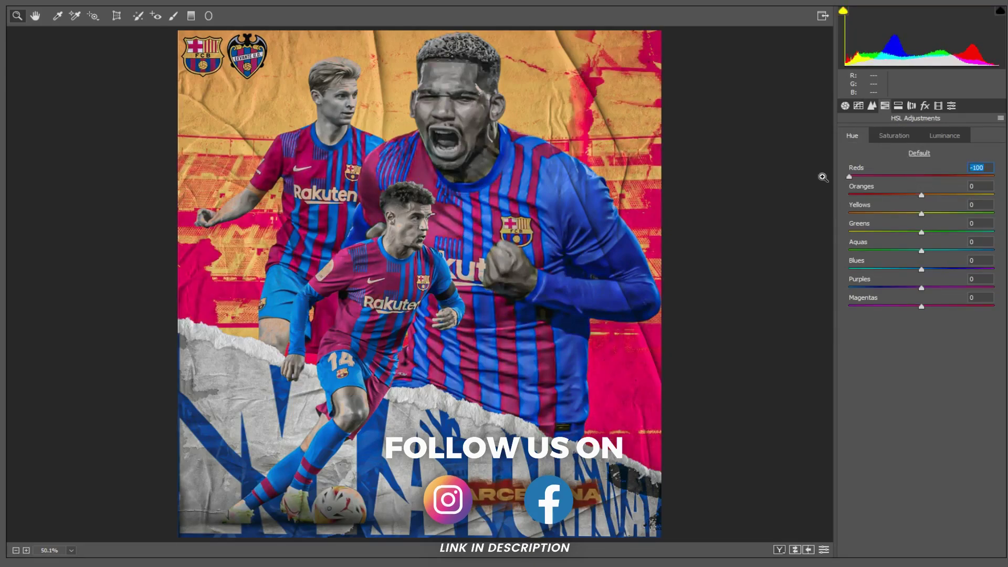
drag(922, 268, 893, 269)
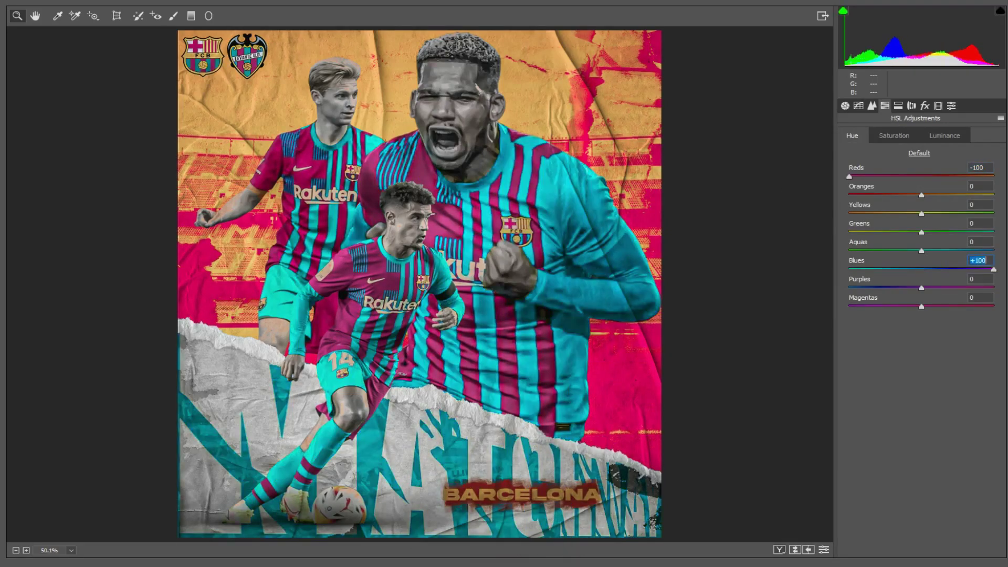
click(871, 106)
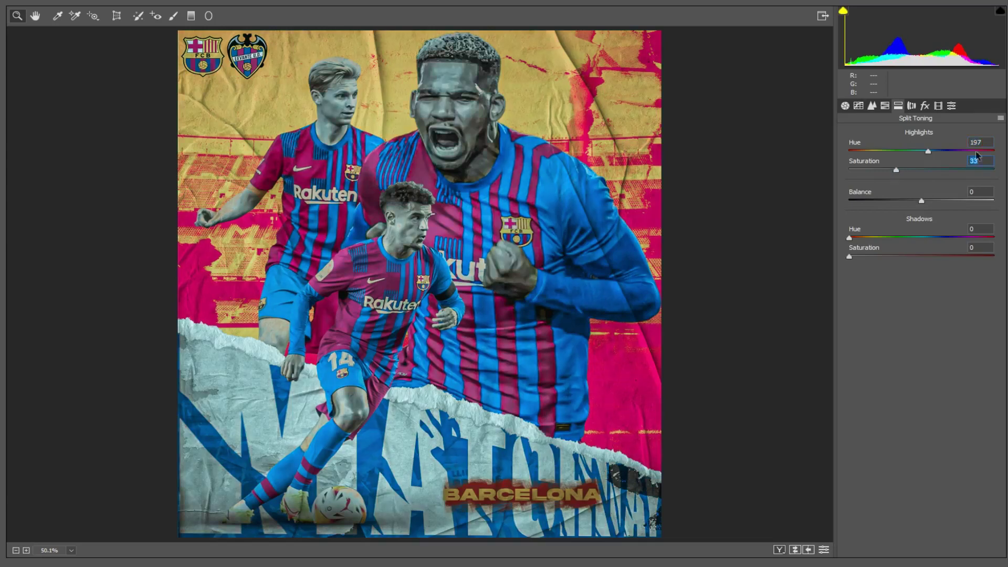